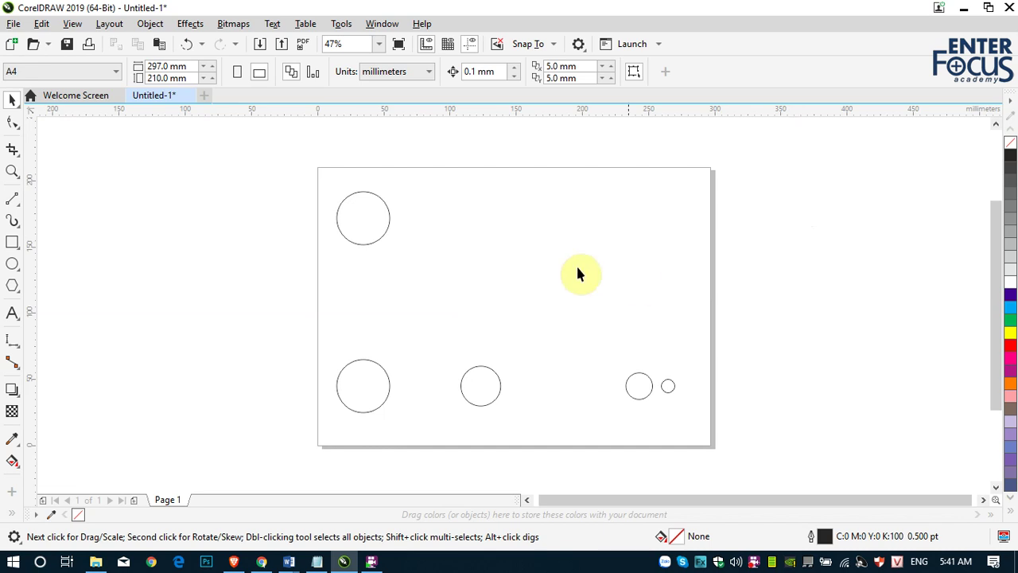
click(365, 215)
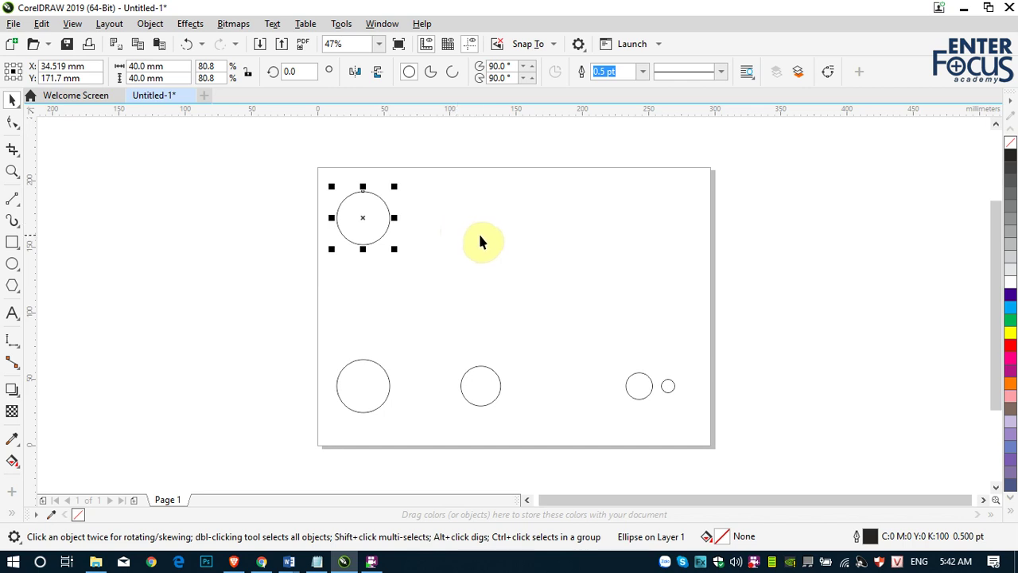
click(155, 27)
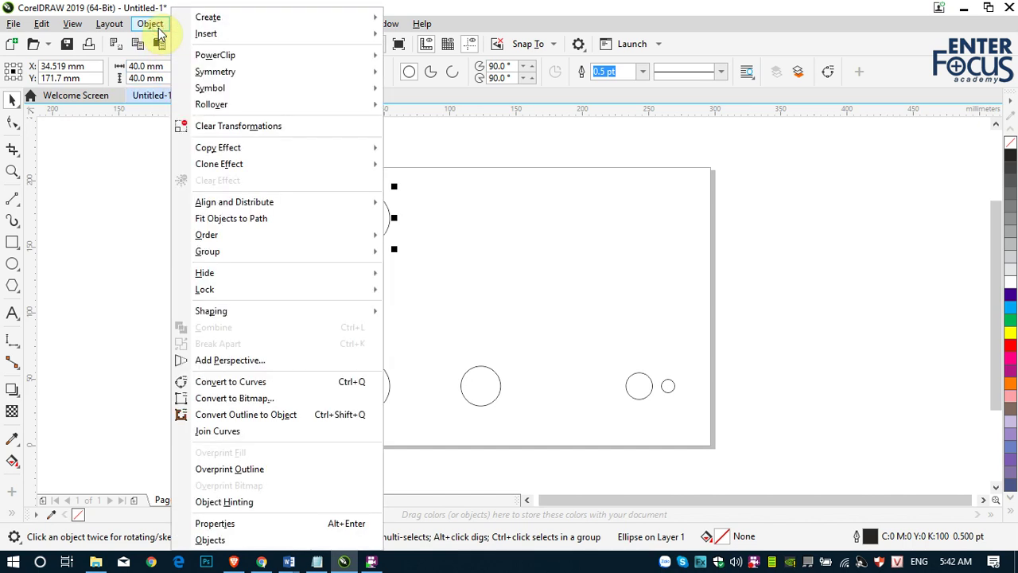
mouse_move(215, 71)
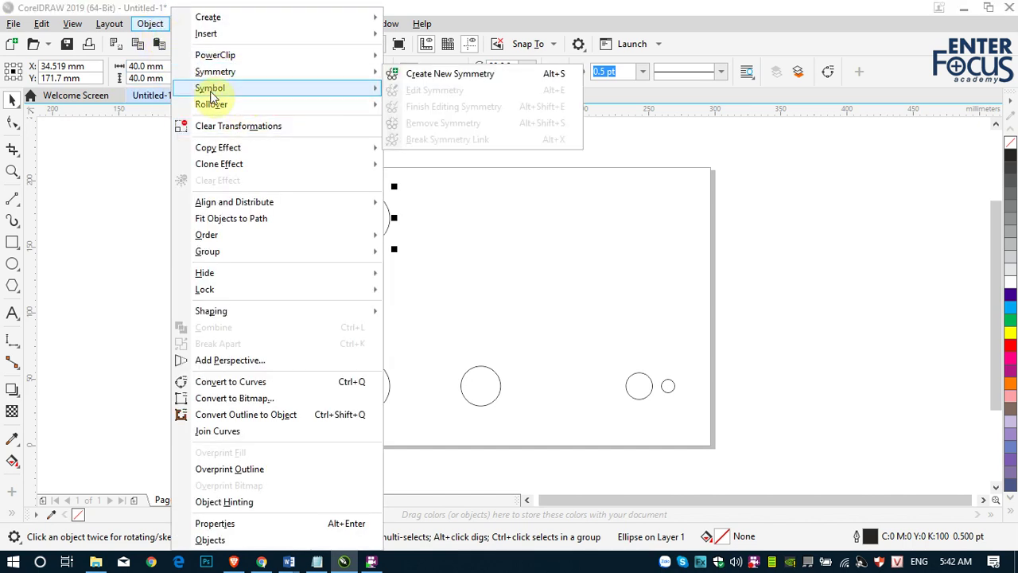
click(699, 143)
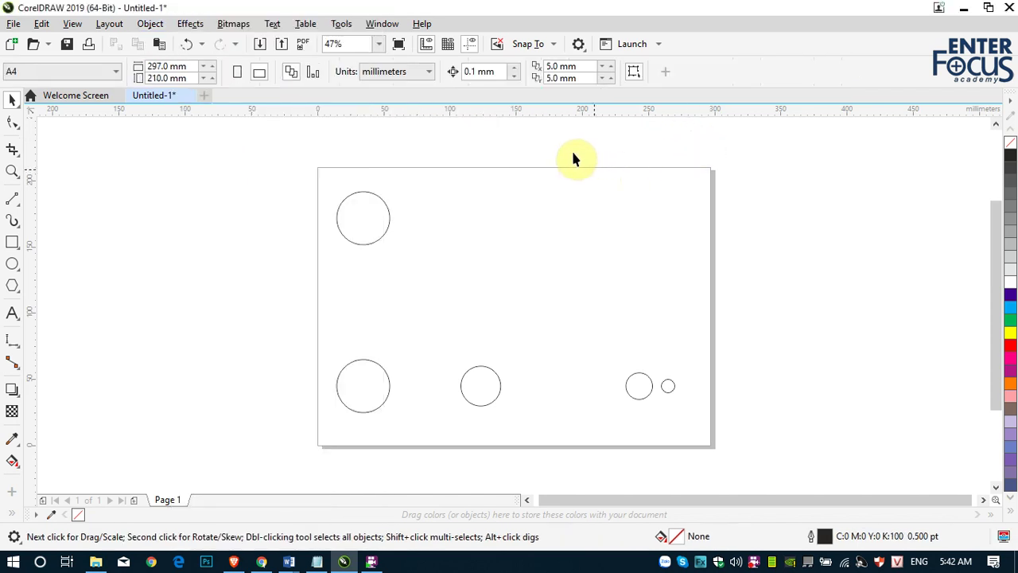
Use a Transform position change to create 5 copies of the upper circle, each offset 45 mm horizontally and 0 mm vertically
click(382, 24)
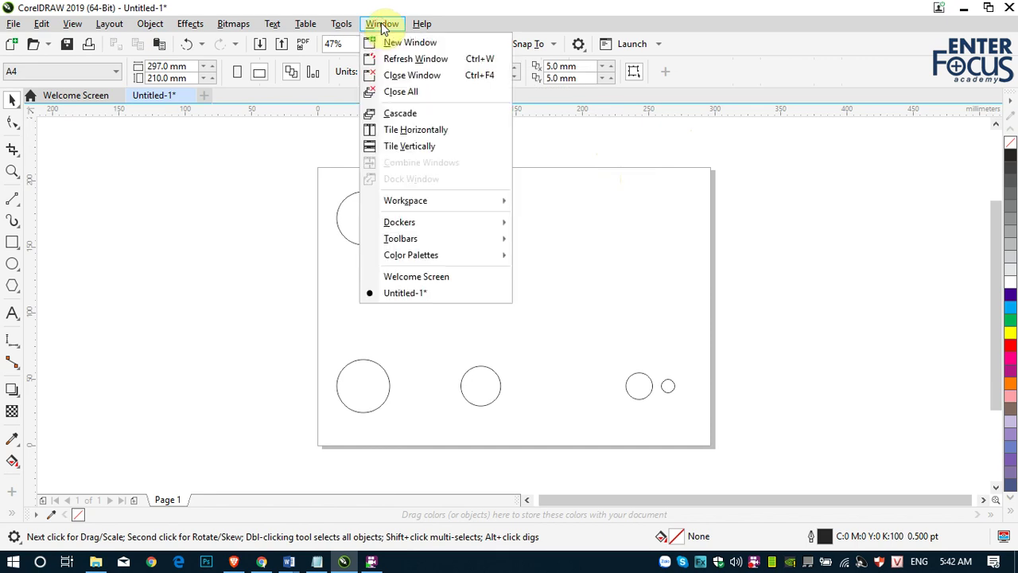
mouse_move(460, 224)
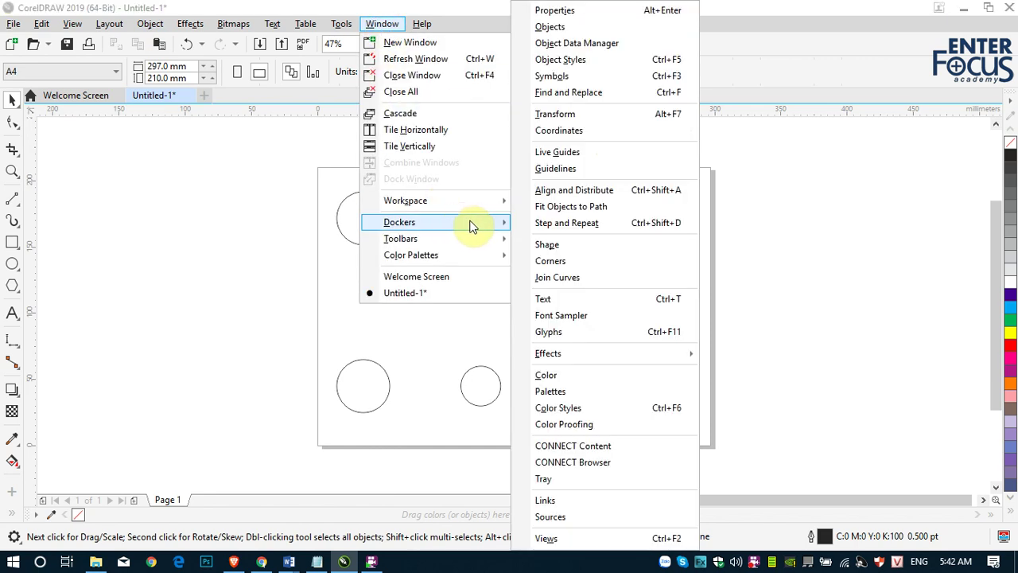
click(598, 117)
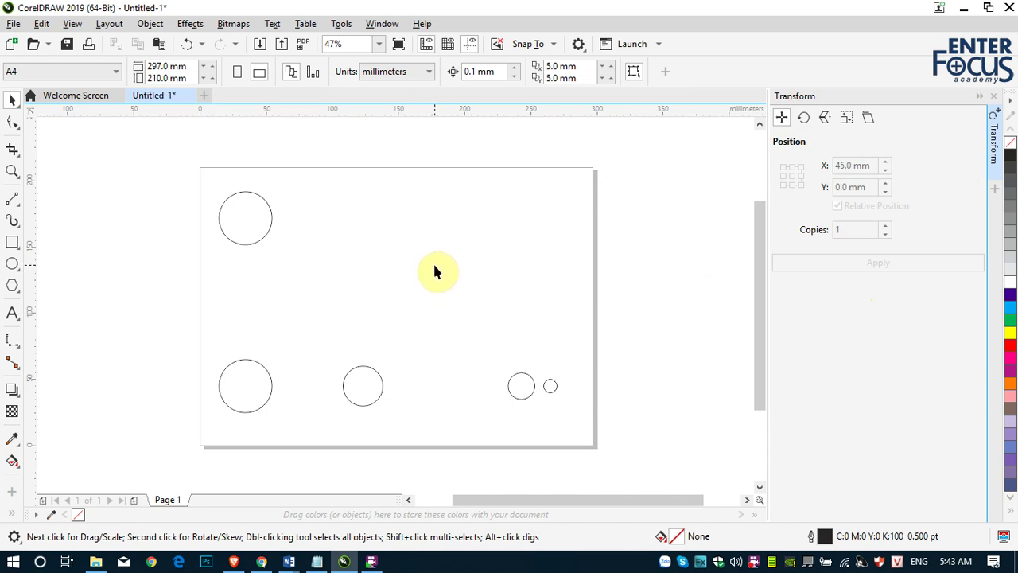
click(250, 229)
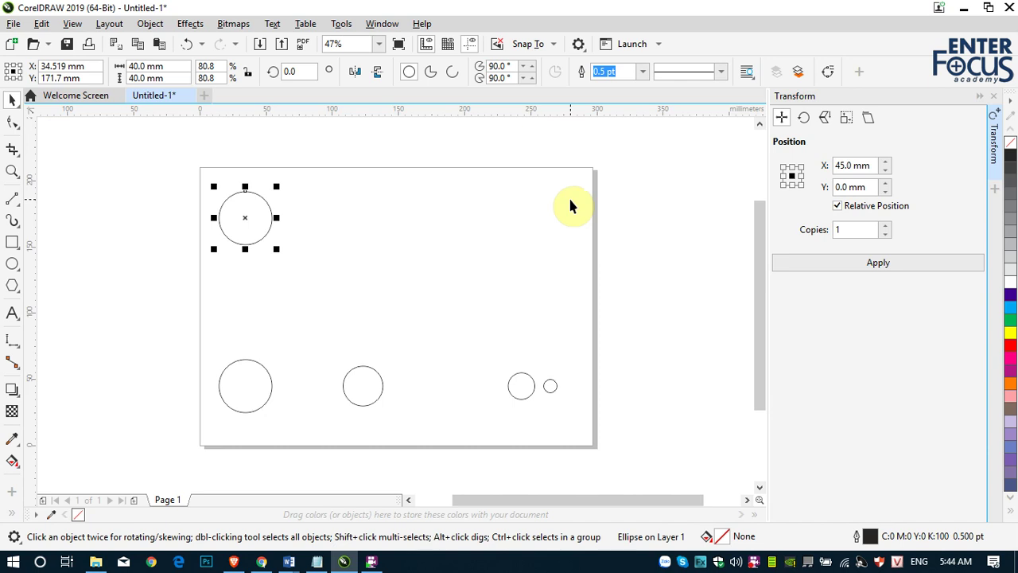
click(842, 231)
text(5)
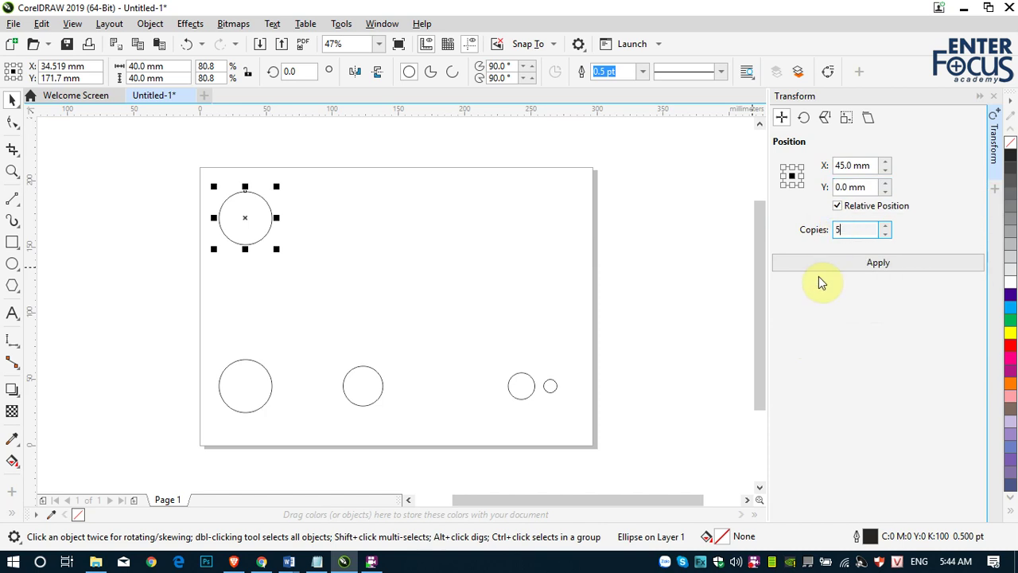
click(866, 270)
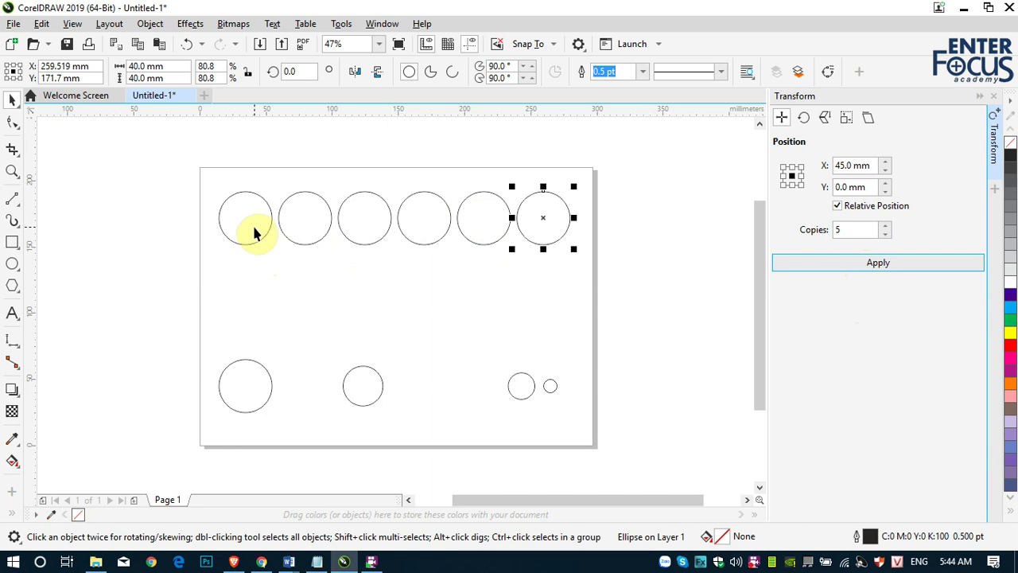
click(456, 270)
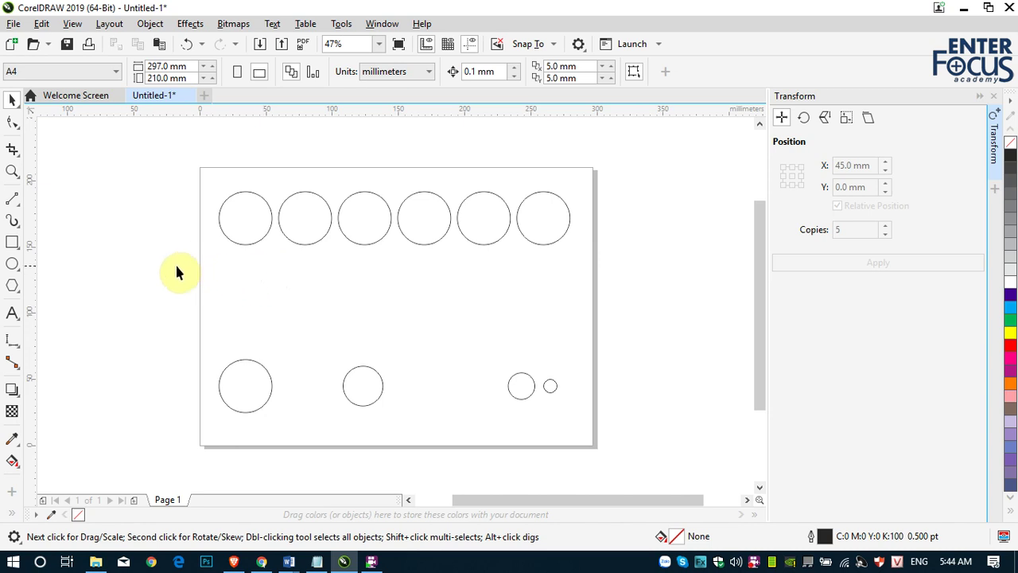
Dimension the horizontal gap between the first and second circles of the upper row, snapping to their facing quadrants
click(12, 343)
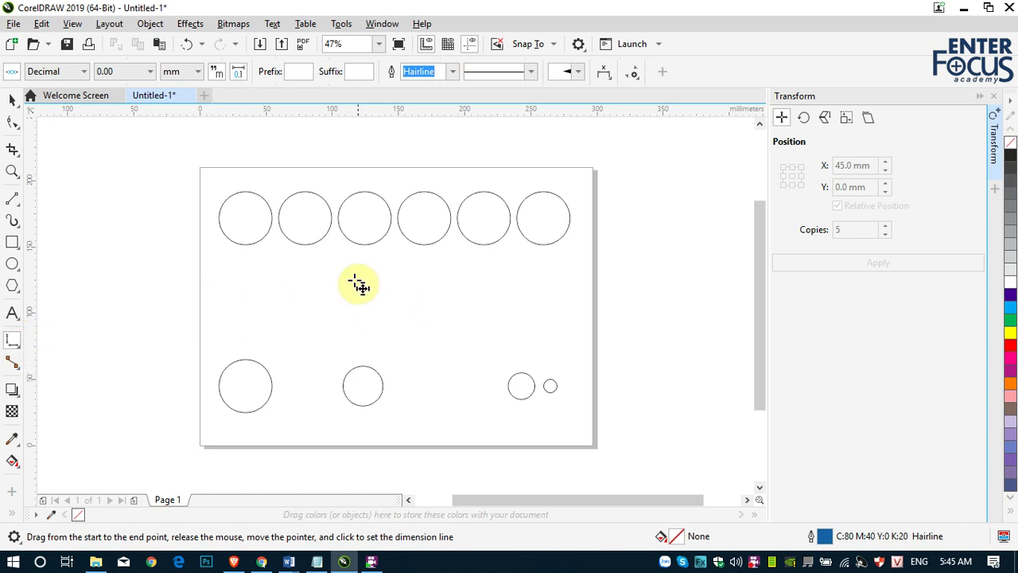
key(F2)
drag(214, 183, 609, 257)
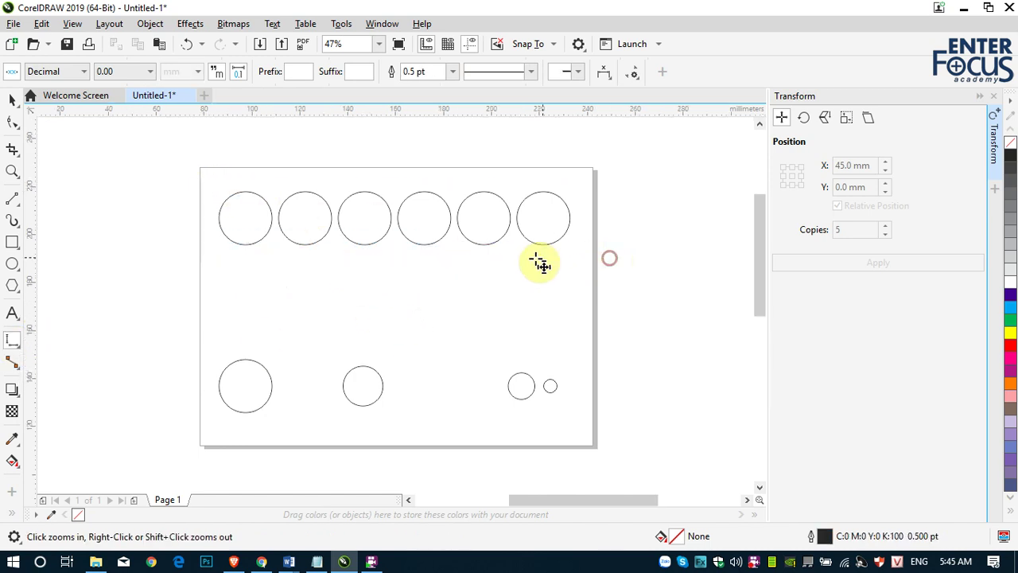
click(498, 45)
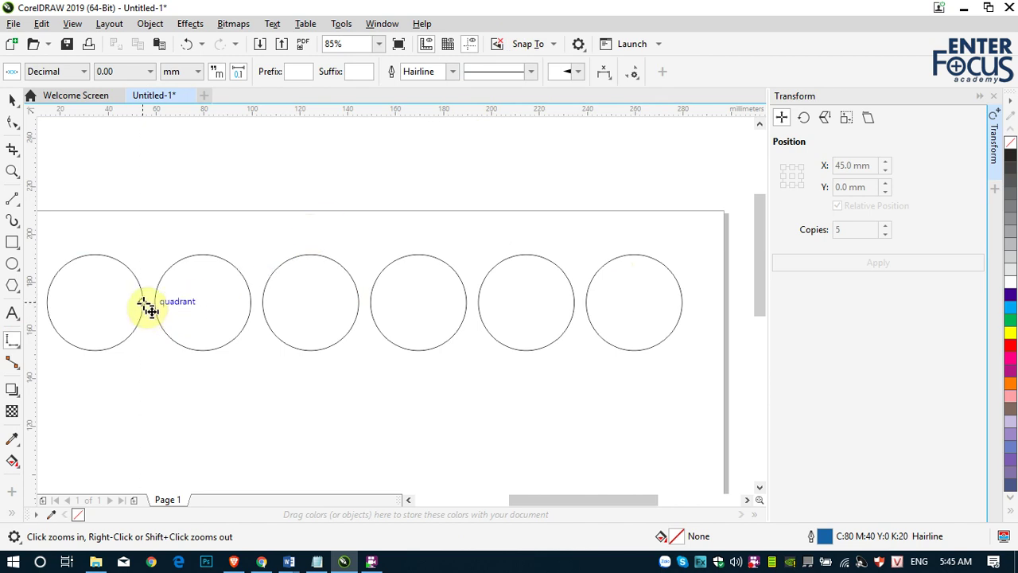
drag(151, 309, 137, 420)
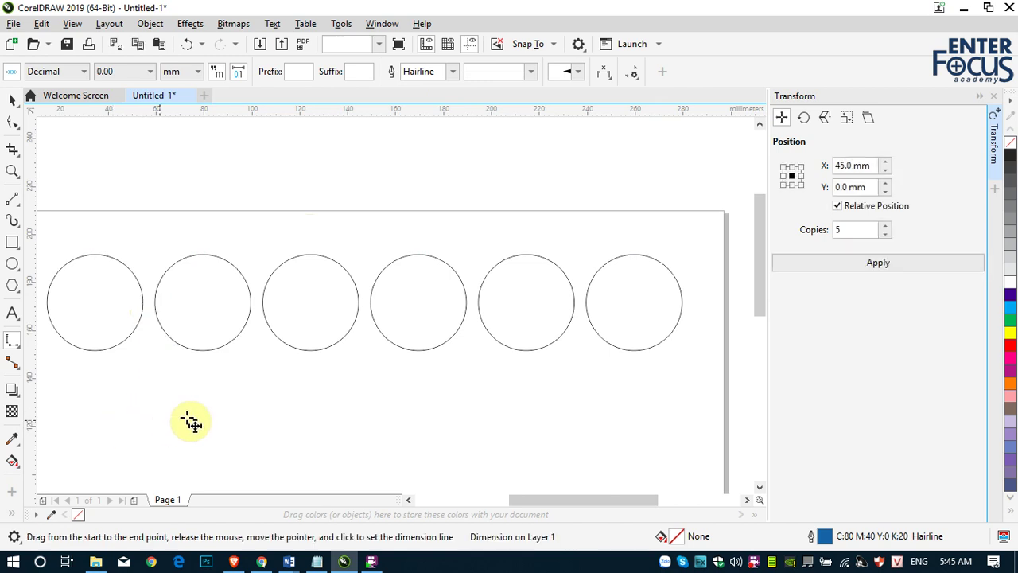
key(Escape)
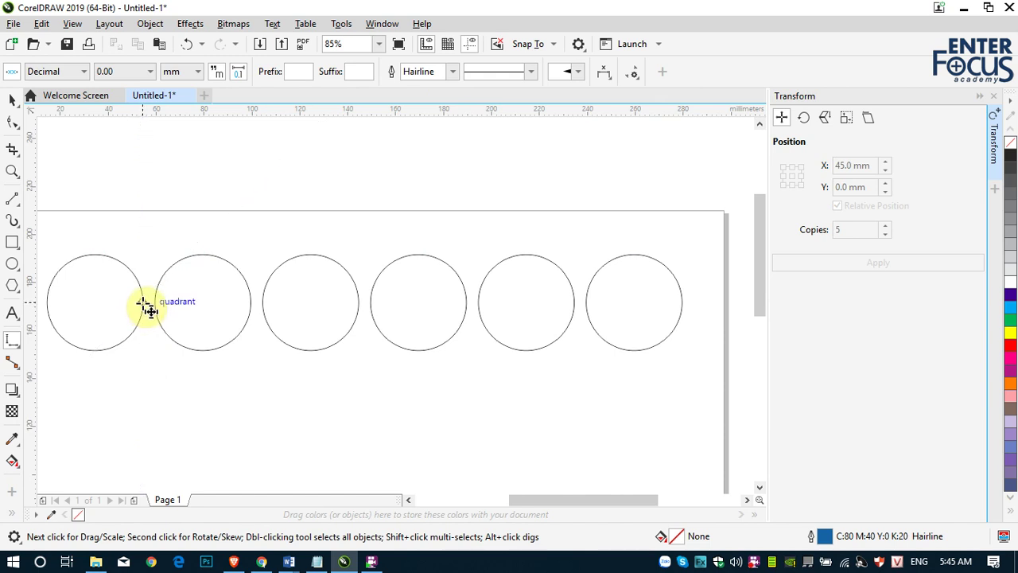
drag(146, 303, 155, 307)
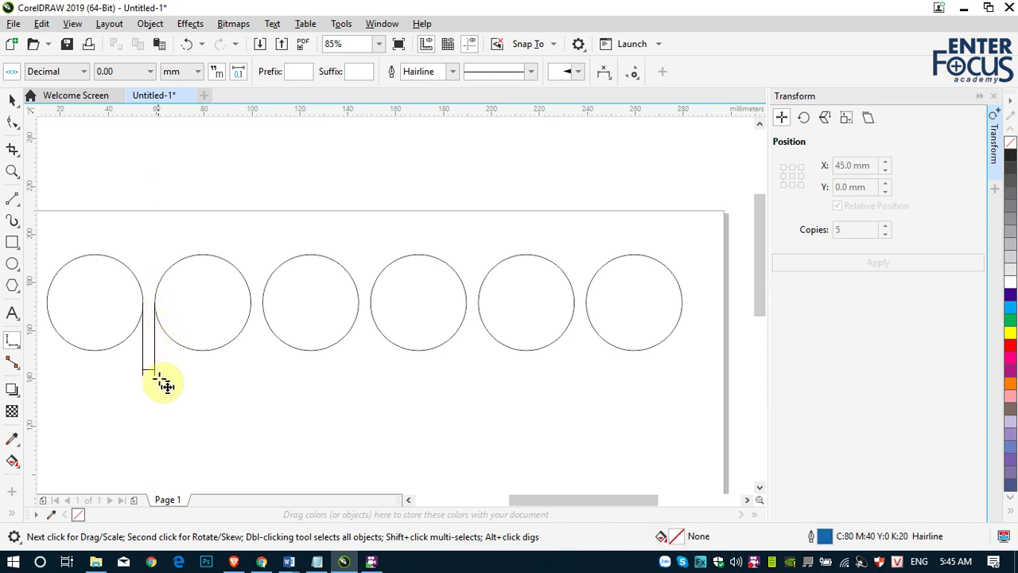
click(170, 442)
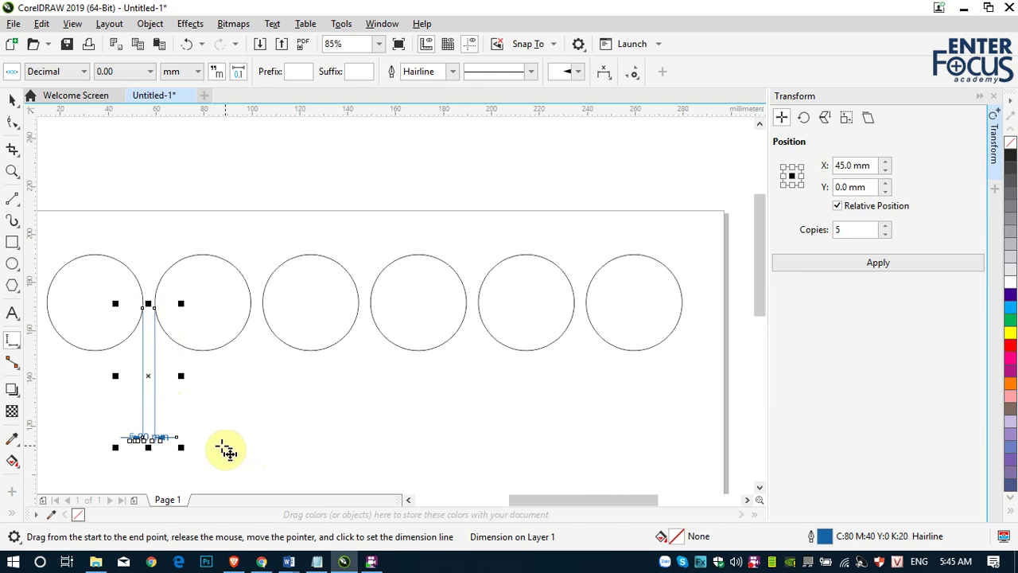
key(z)
drag(131, 422, 186, 453)
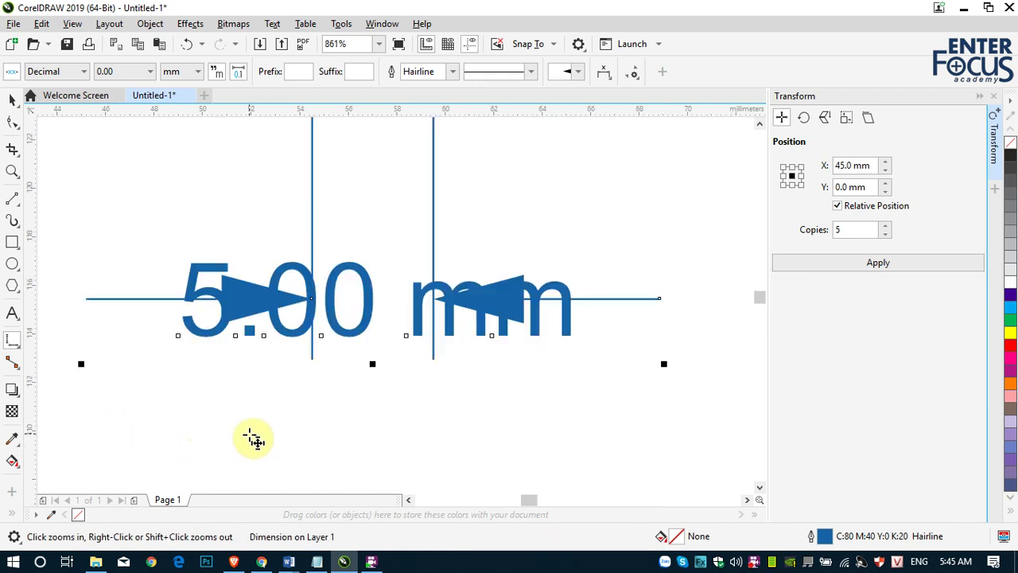
scroll(253, 439, down, 5)
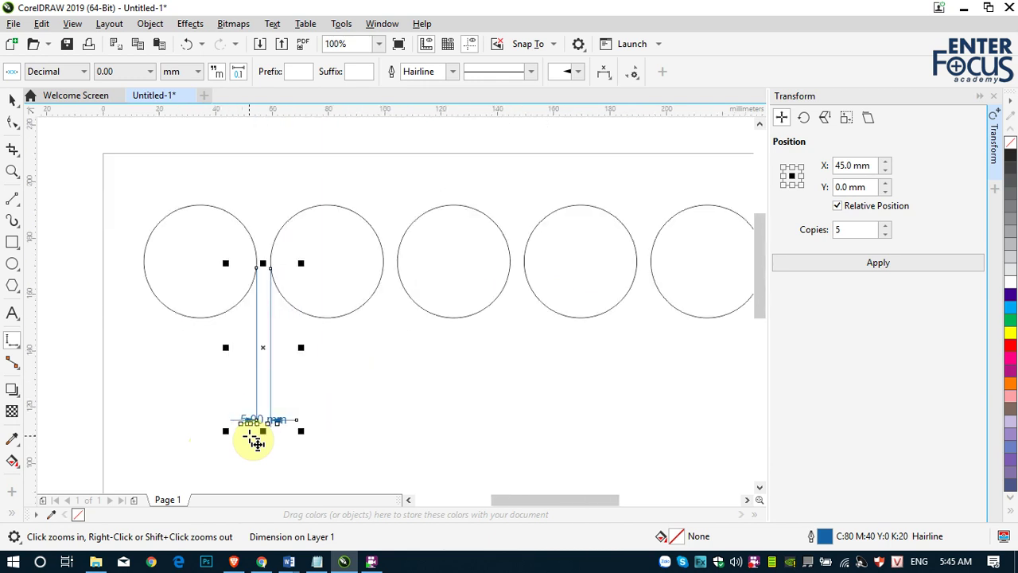
click(385, 265)
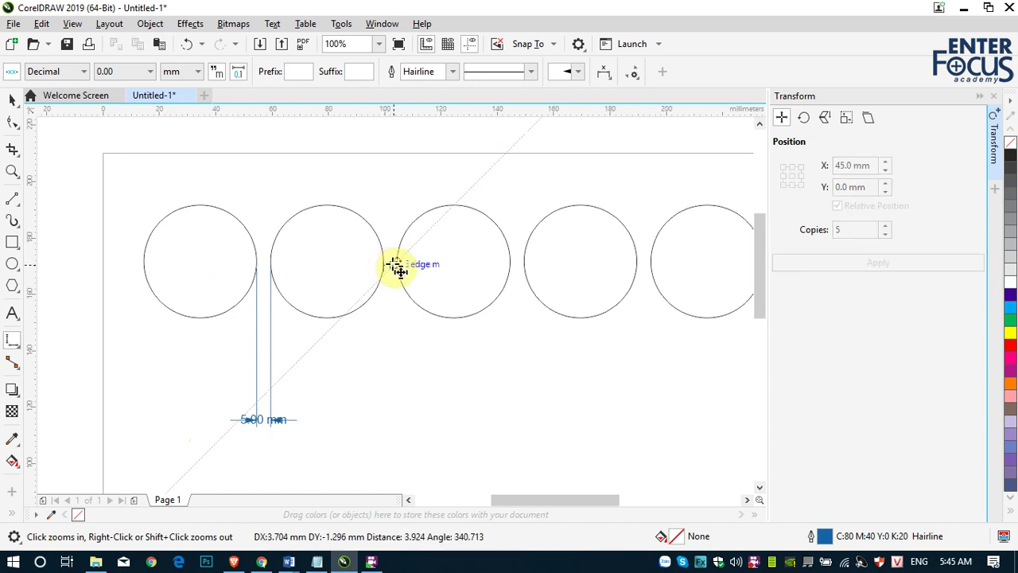
click(397, 261)
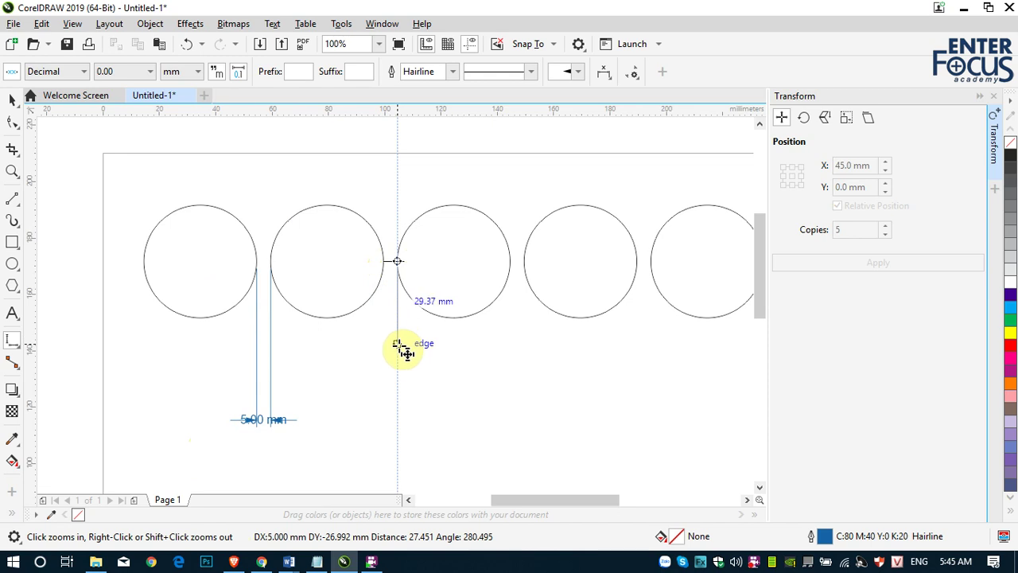
click(398, 419)
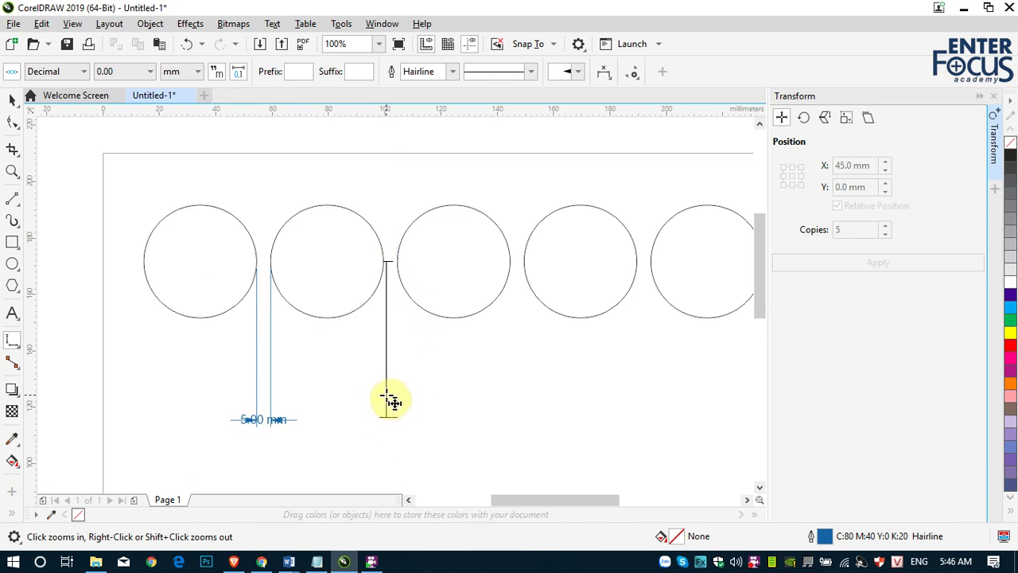
key(Escape)
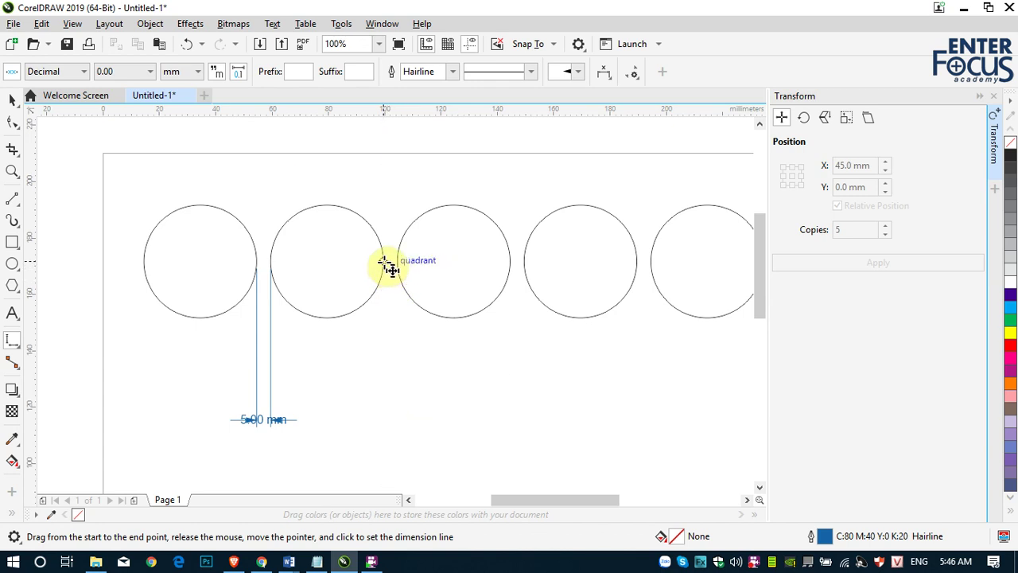
Dimension the horizontal gap between the second and third circles, placing it level with the first dimension
drag(390, 267, 400, 268)
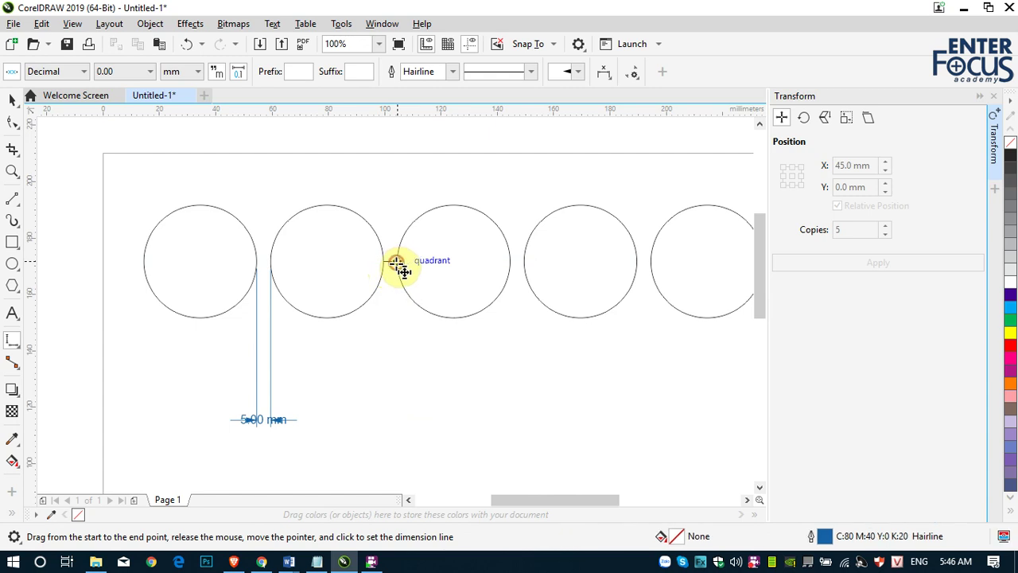
click(403, 420)
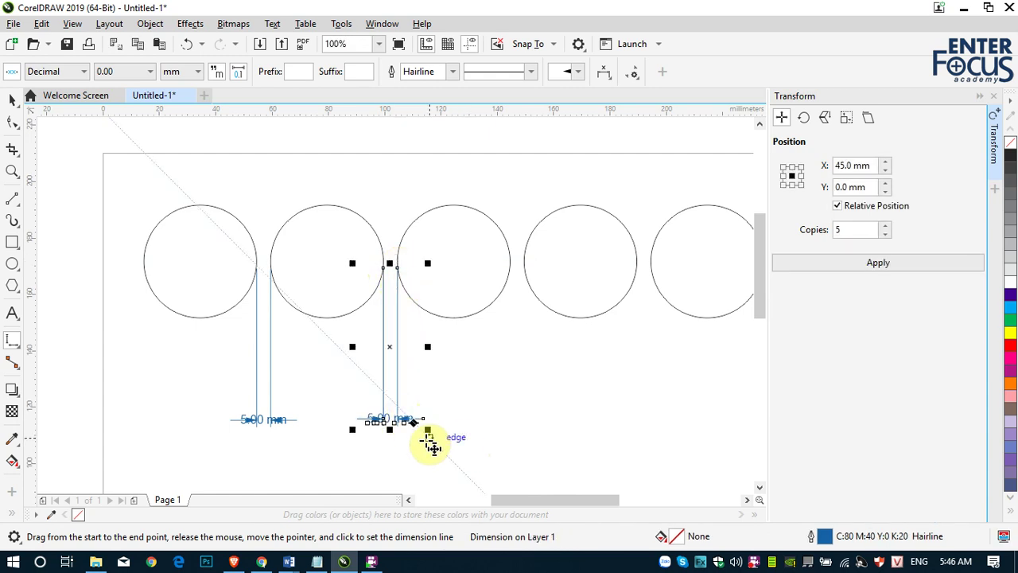
Close the Transform settings and delete the whole upper row of circles together with both dimensions
click(994, 95)
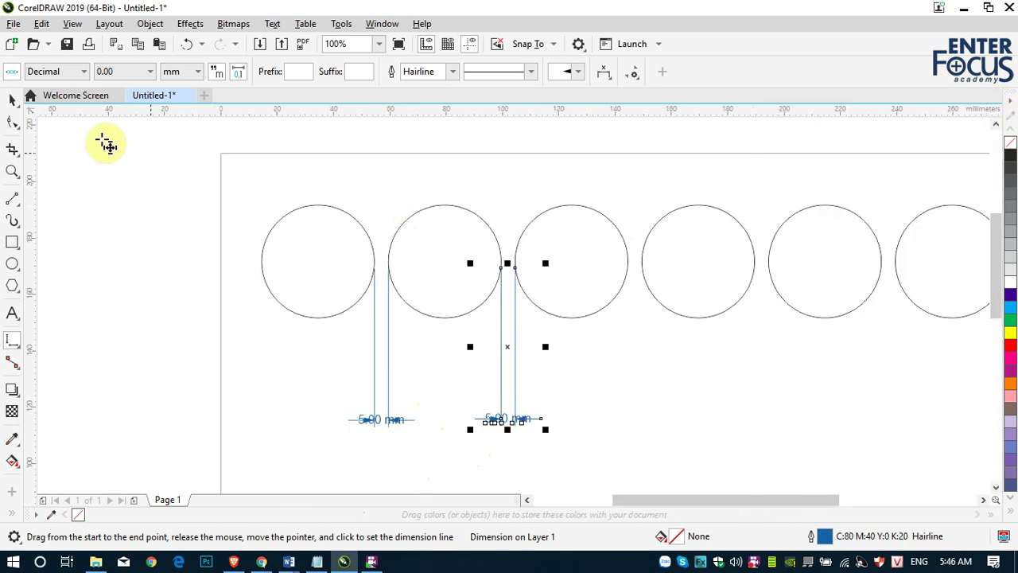
click(13, 100)
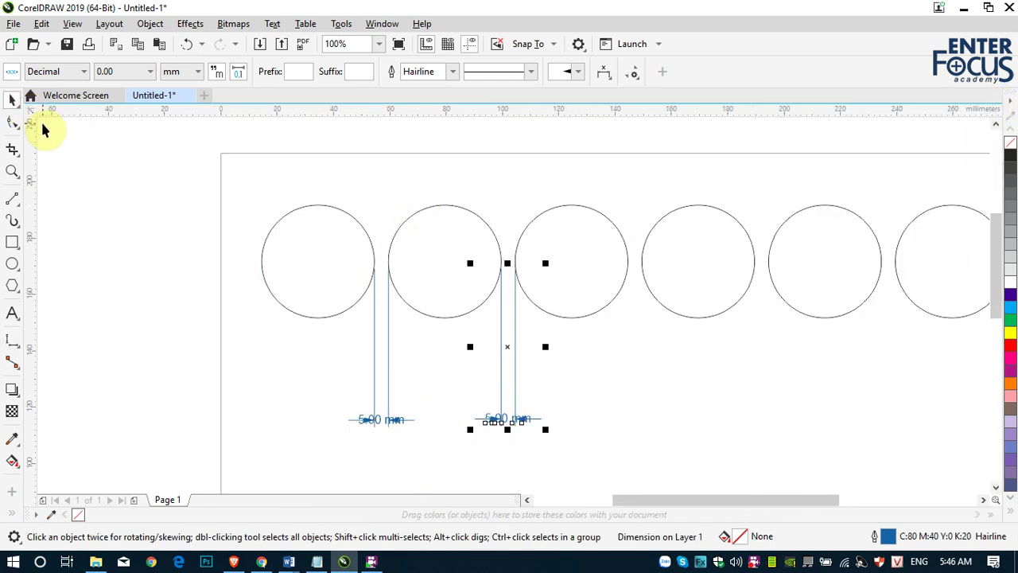
scroll(44, 129, down, 2)
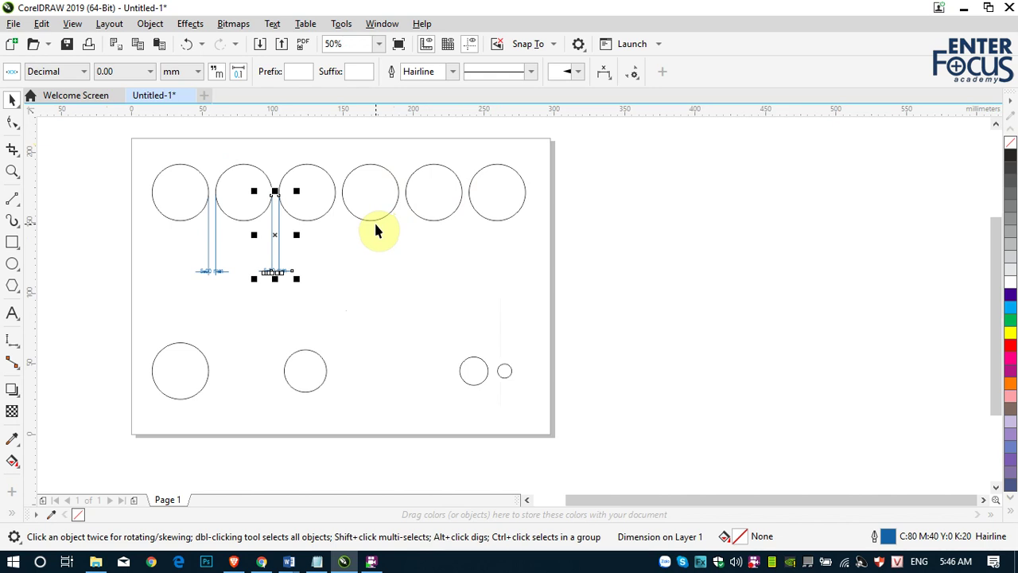
drag(115, 132, 587, 296)
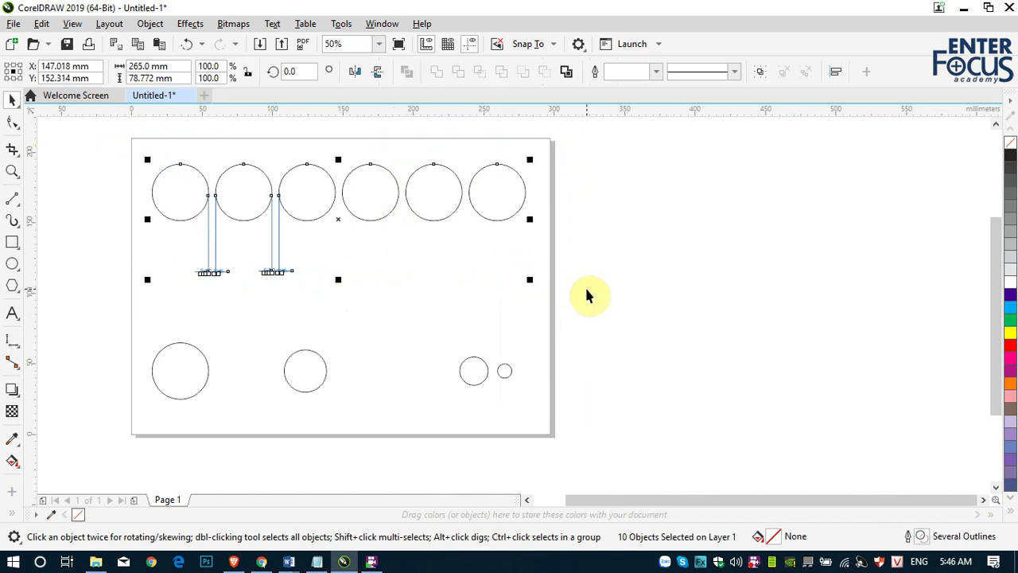
key(Delete)
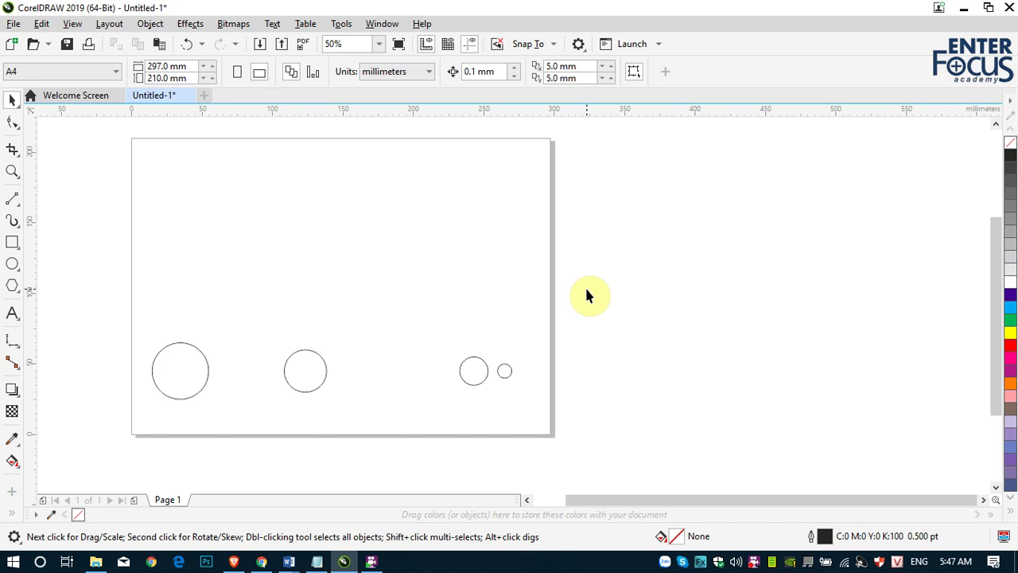
Open the Fit Objects to Path settings and select all four circles in the row
click(146, 25)
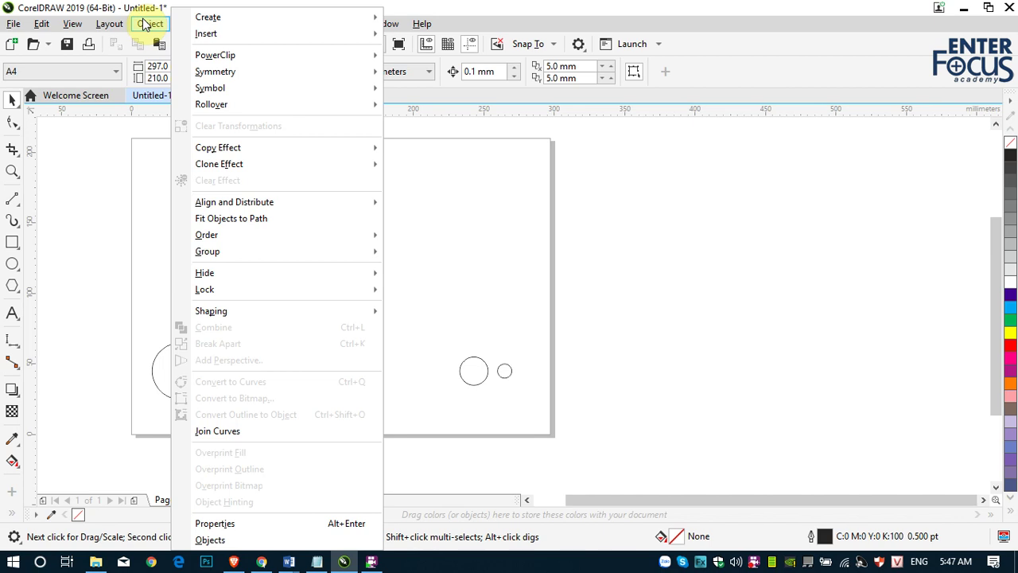
click(235, 220)
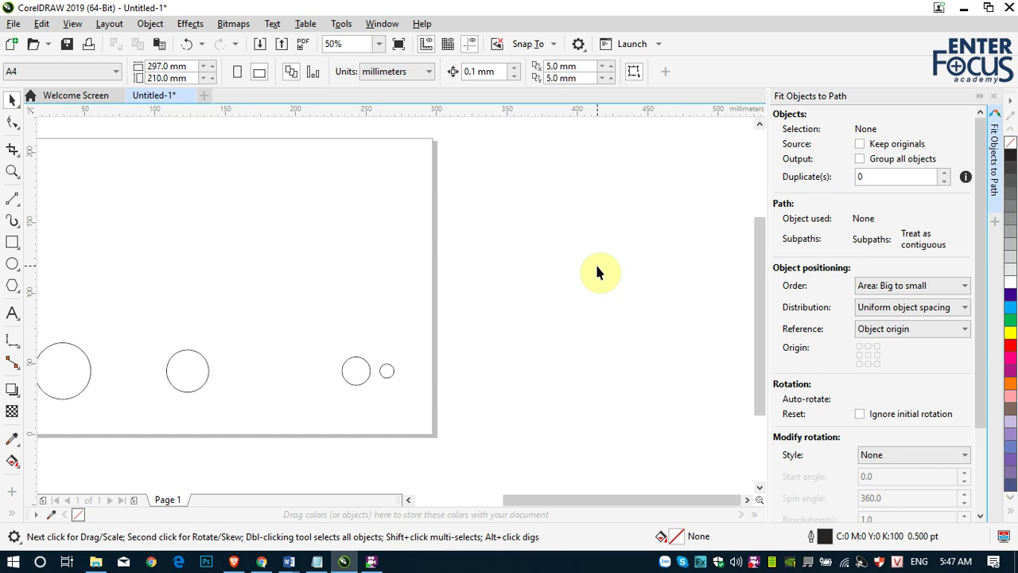
drag(606, 498, 579, 500)
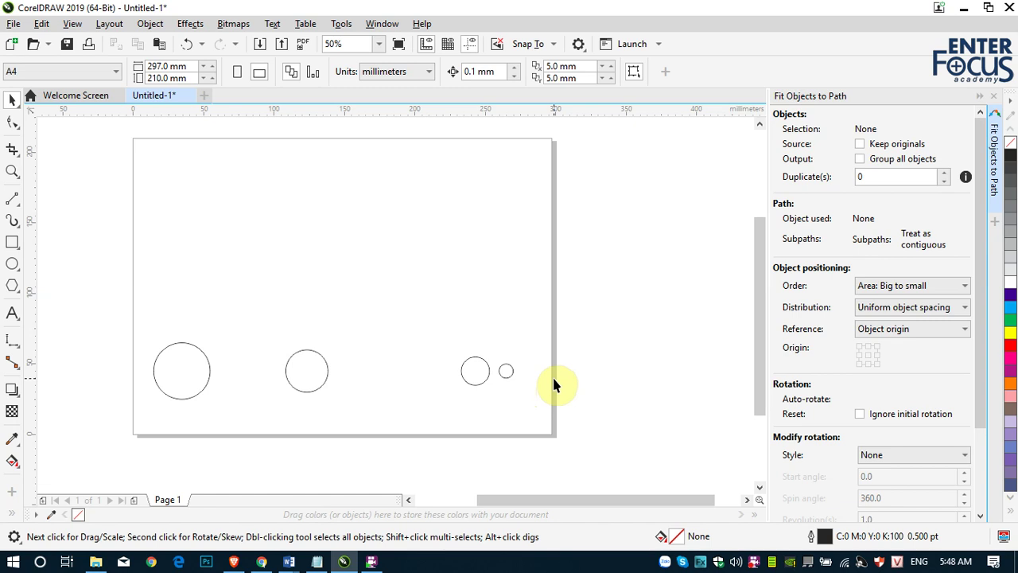
drag(129, 312, 540, 421)
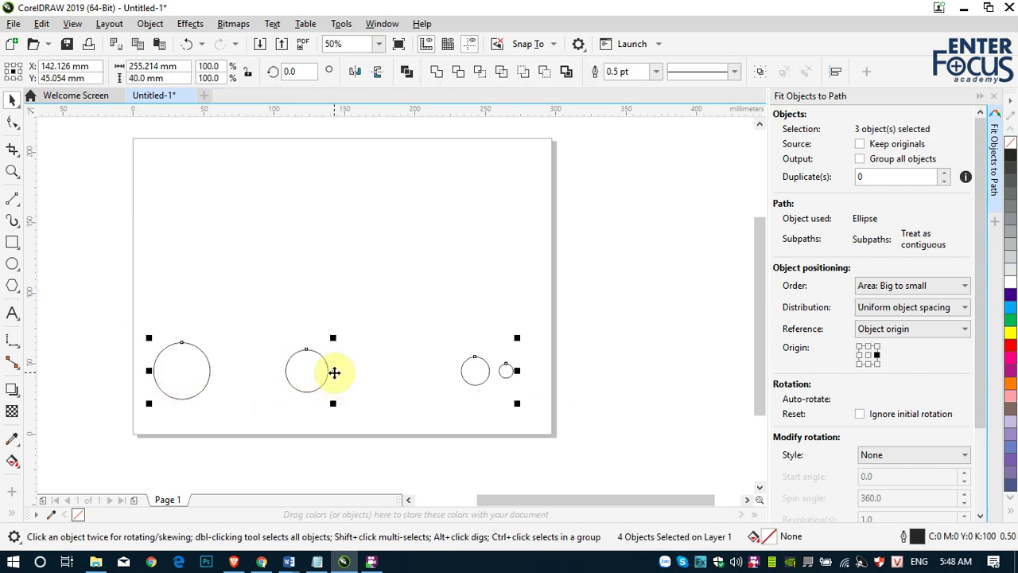
Draw a horizontal straight line about 235 mm long above the row of circles
click(12, 199)
drag(175, 241, 512, 242)
click(12, 100)
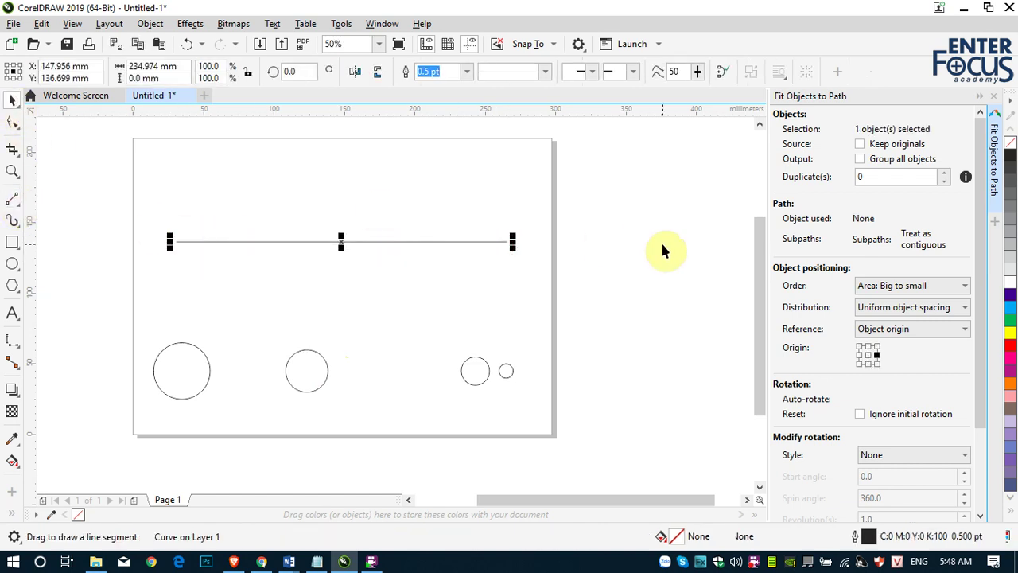
Try fitting the four circles to the line in selection order with uniform object spacing and a centred origin, and undo the fit
drag(119, 318, 565, 413)
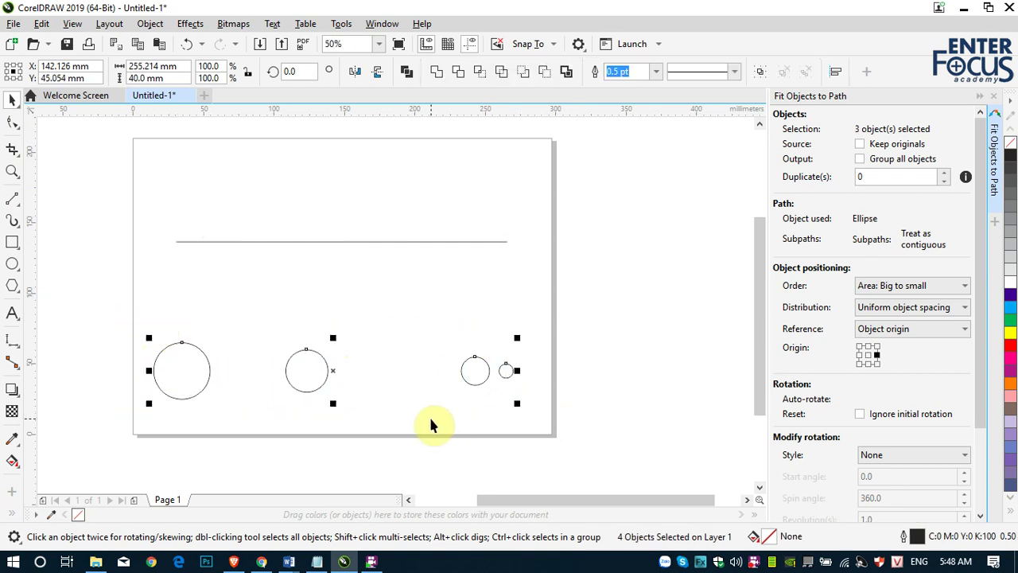
shift+click(436, 244)
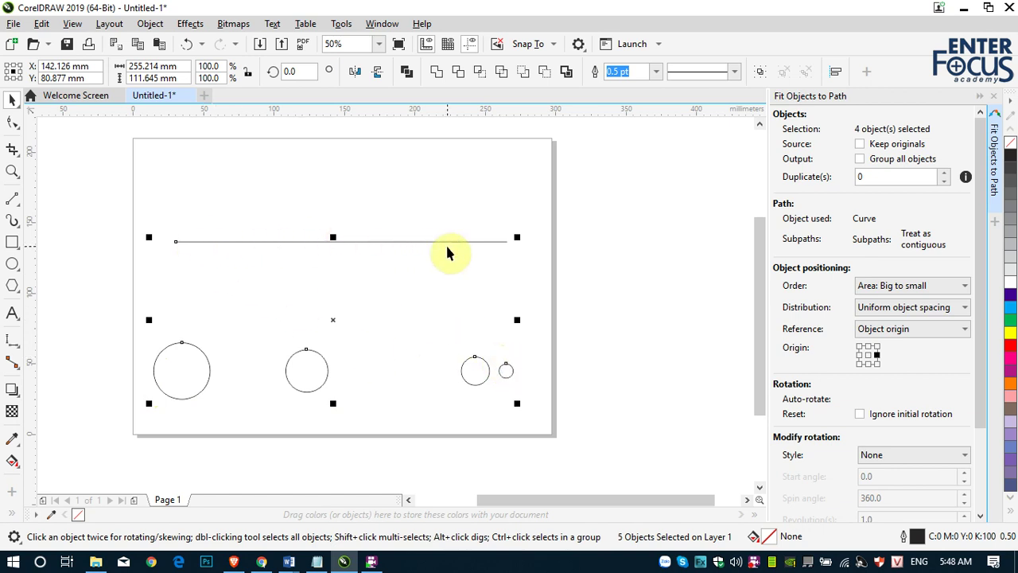
click(966, 291)
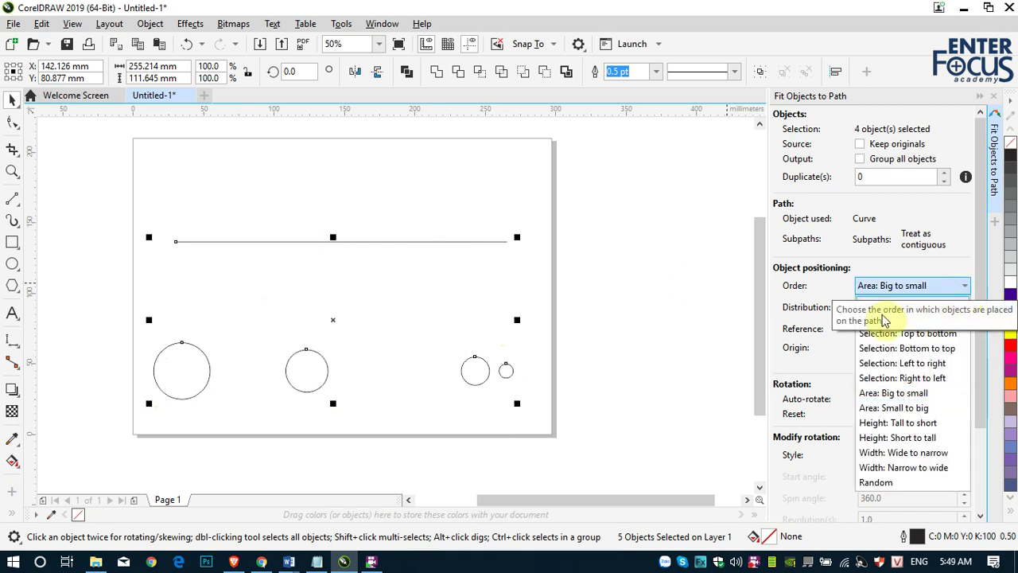
click(939, 302)
drag(986, 326, 984, 293)
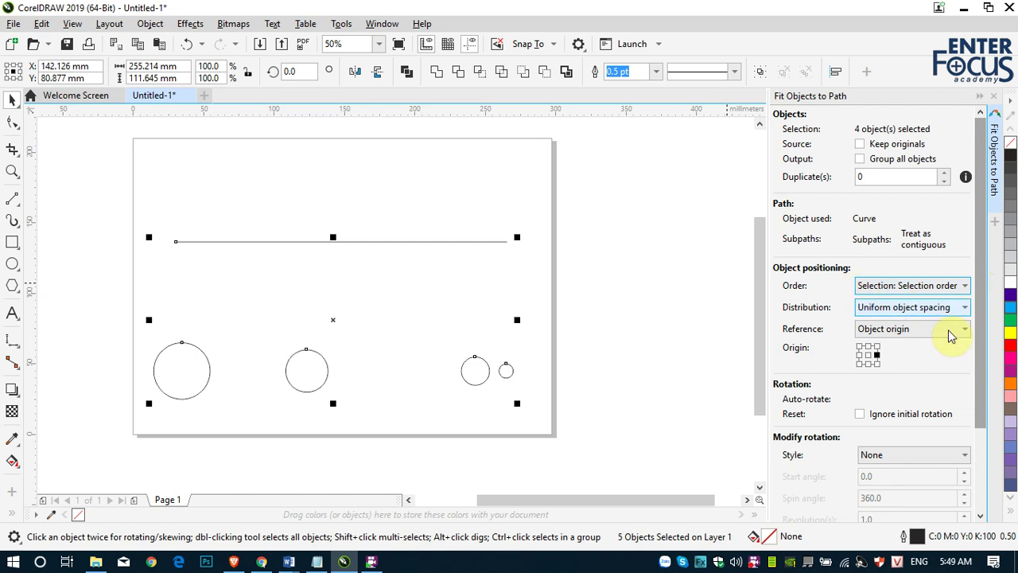
click(868, 355)
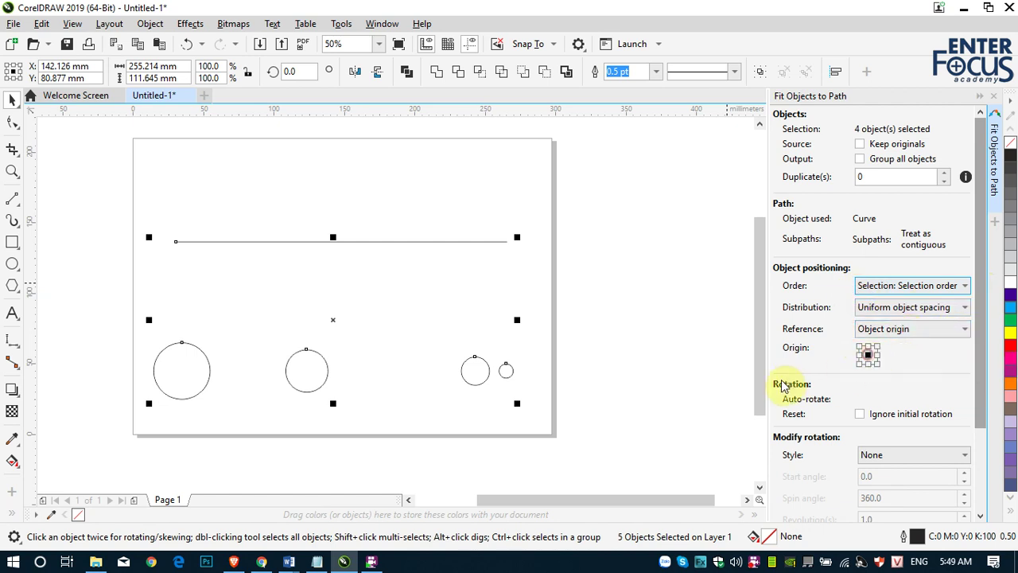
scroll(984, 451, down, 3)
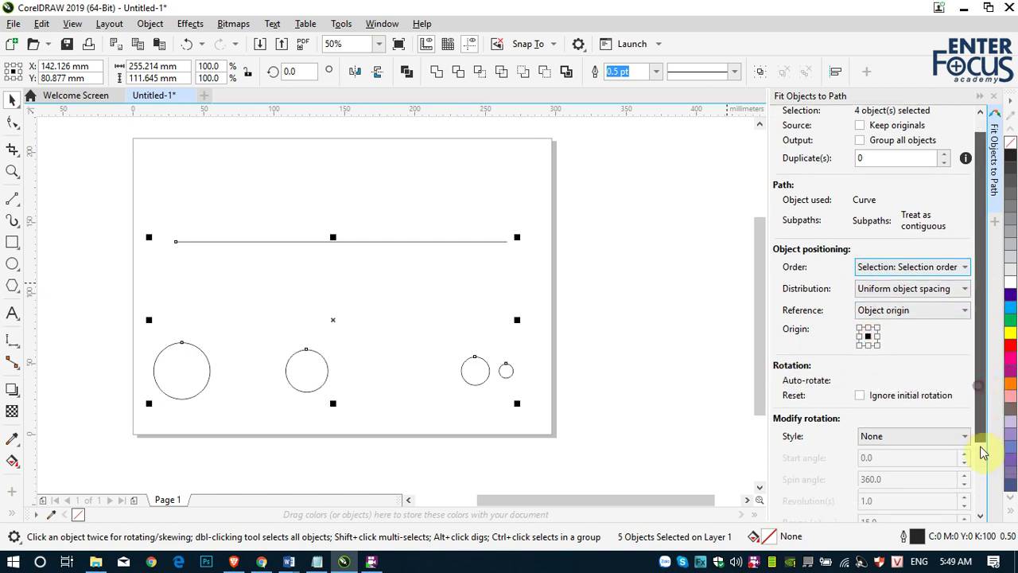
click(875, 494)
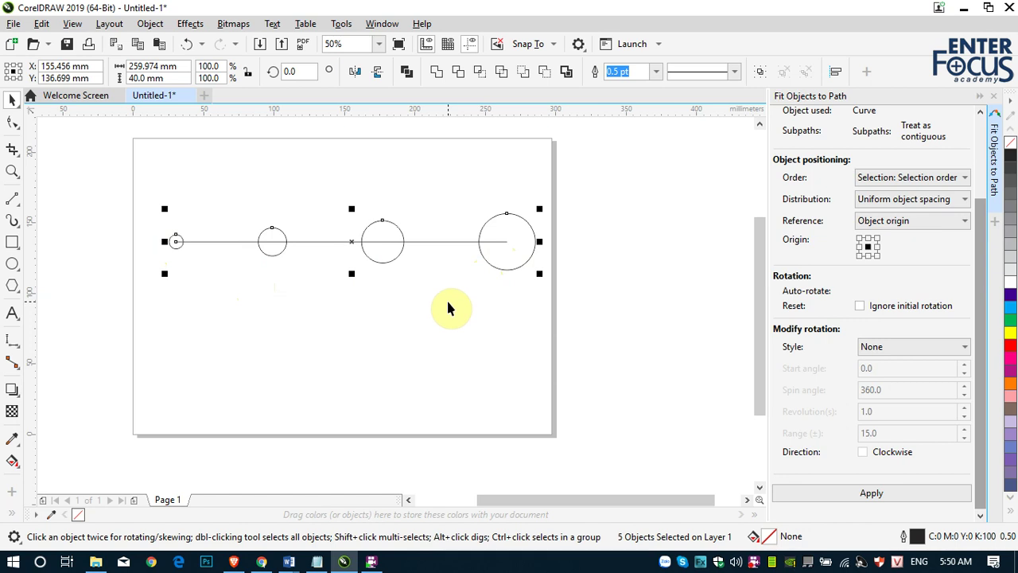
key(ctrl+z)
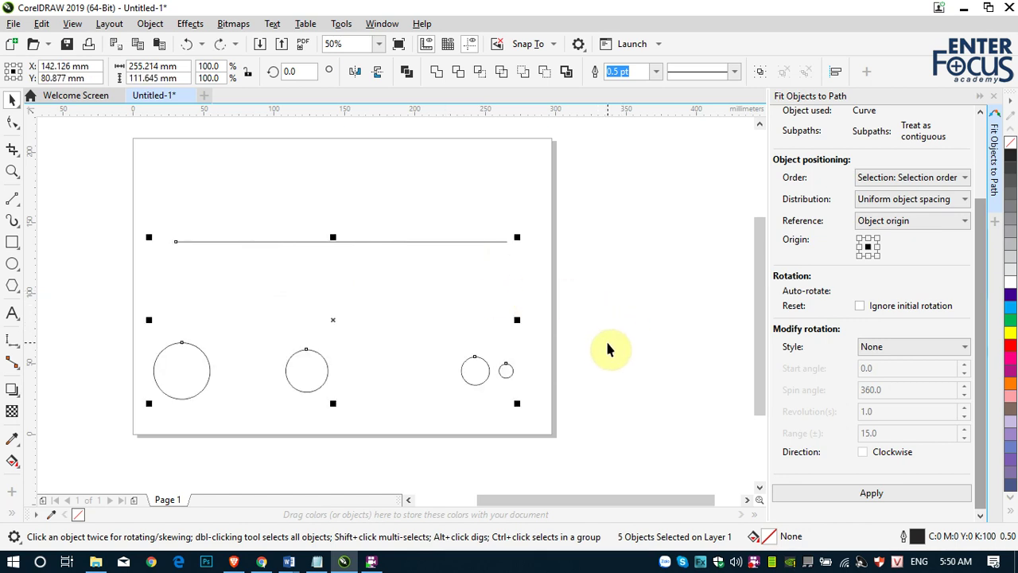
click(607, 347)
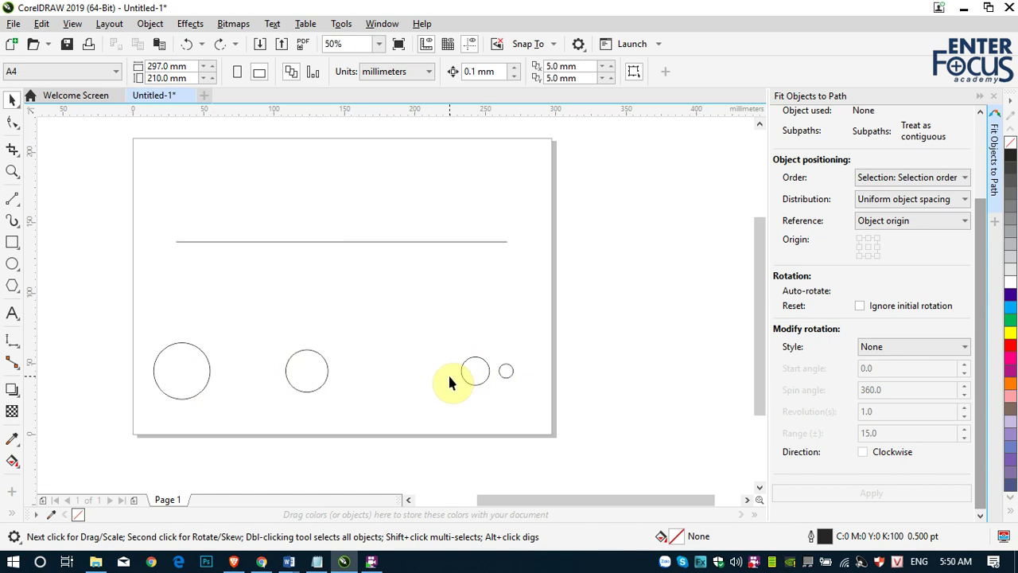
Check the diameters of the circles by selecting them one at a time
click(307, 374)
click(193, 381)
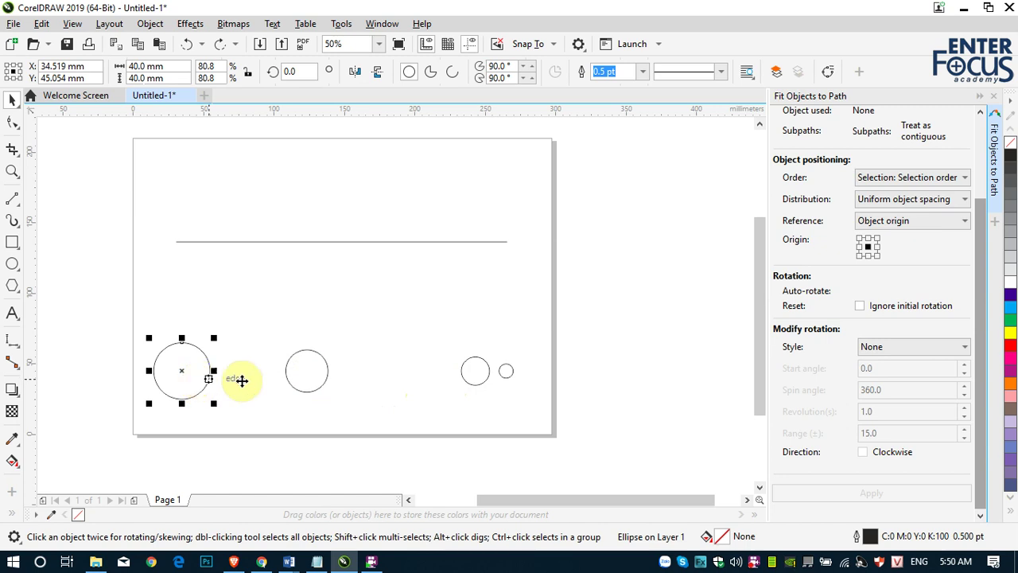
click(312, 379)
drag(471, 372, 498, 390)
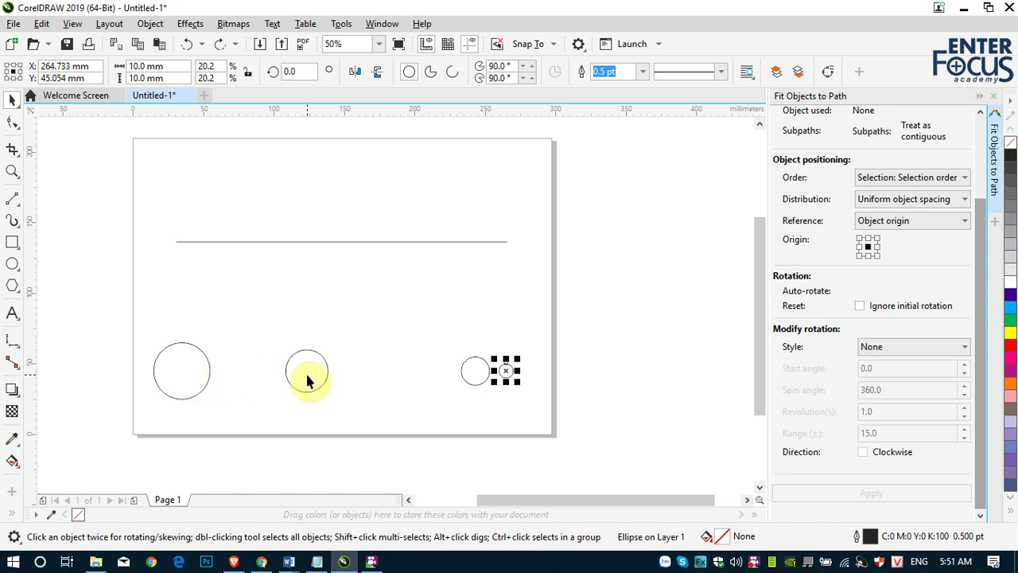
Set the object origin for the path fit to the middle-right point and the line's length to 120 mm
click(878, 246)
click(339, 241)
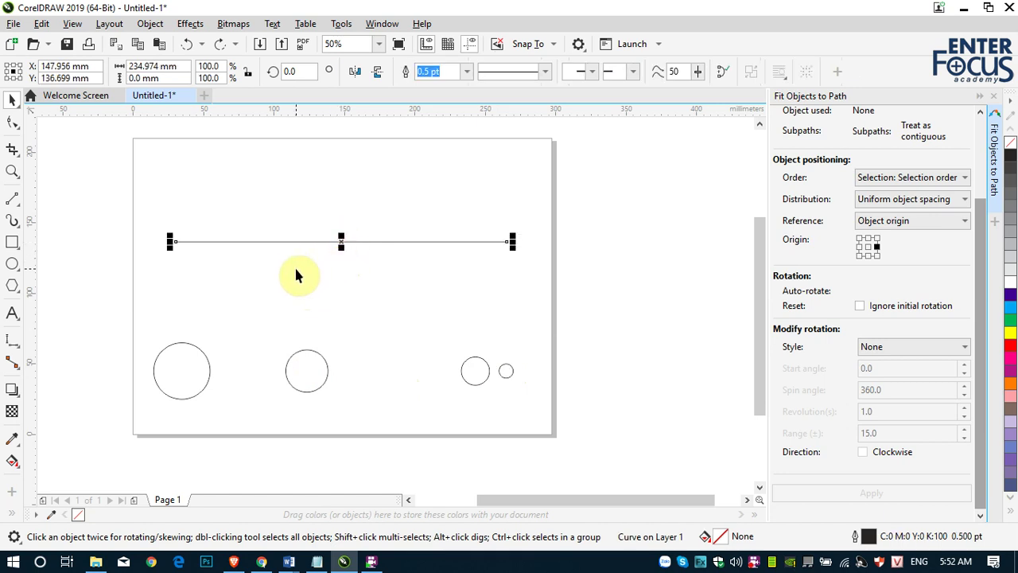
double_click(143, 66)
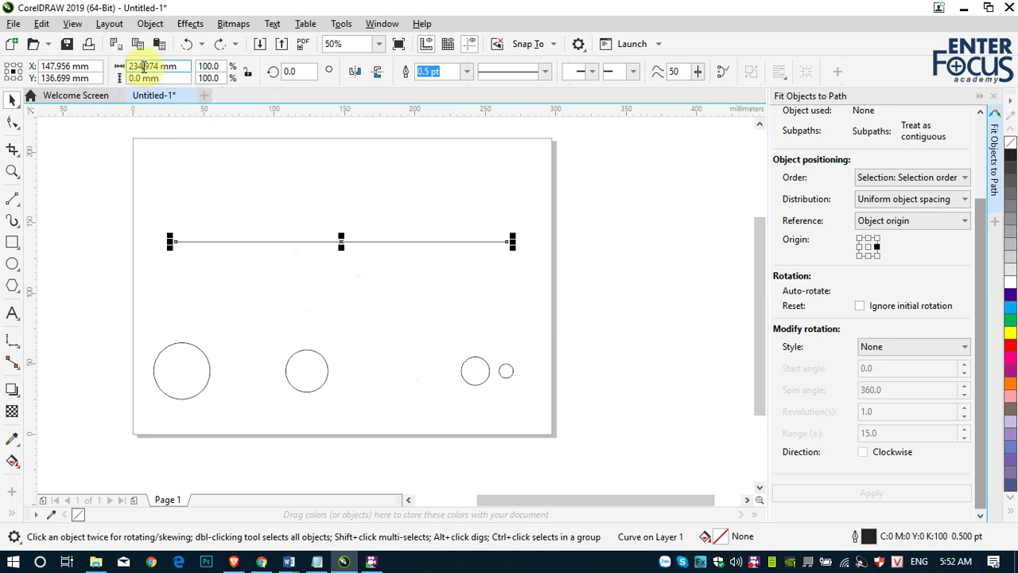
text(120)
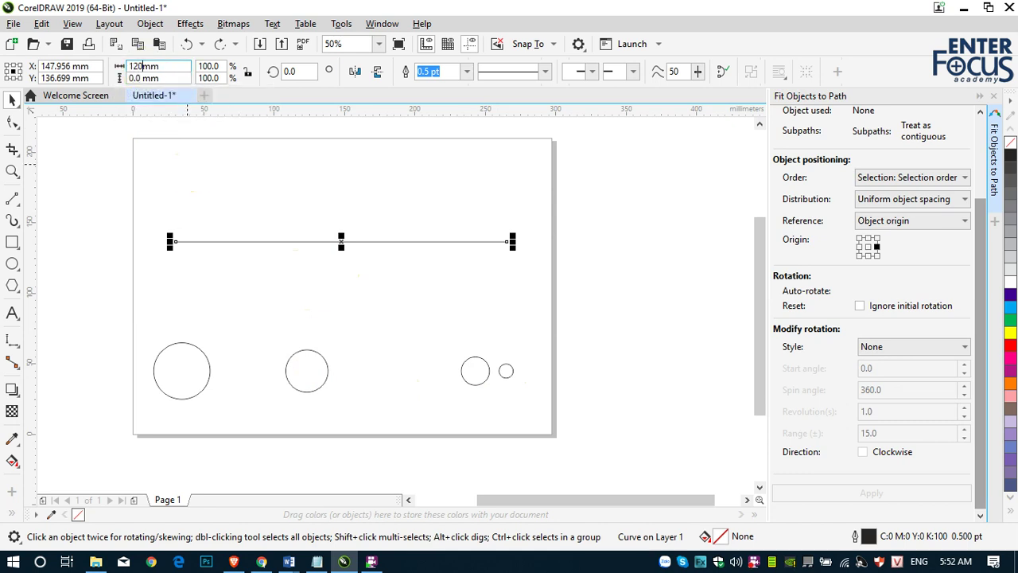
key(Return)
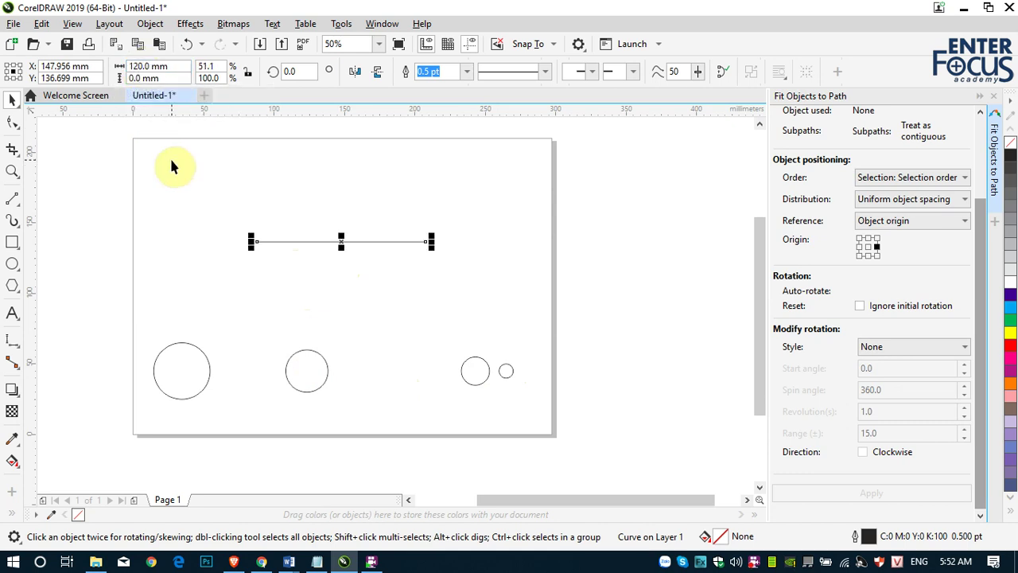
click(275, 300)
Select the four circles and set their order on the path to Area: Big to small
drag(150, 322, 517, 406)
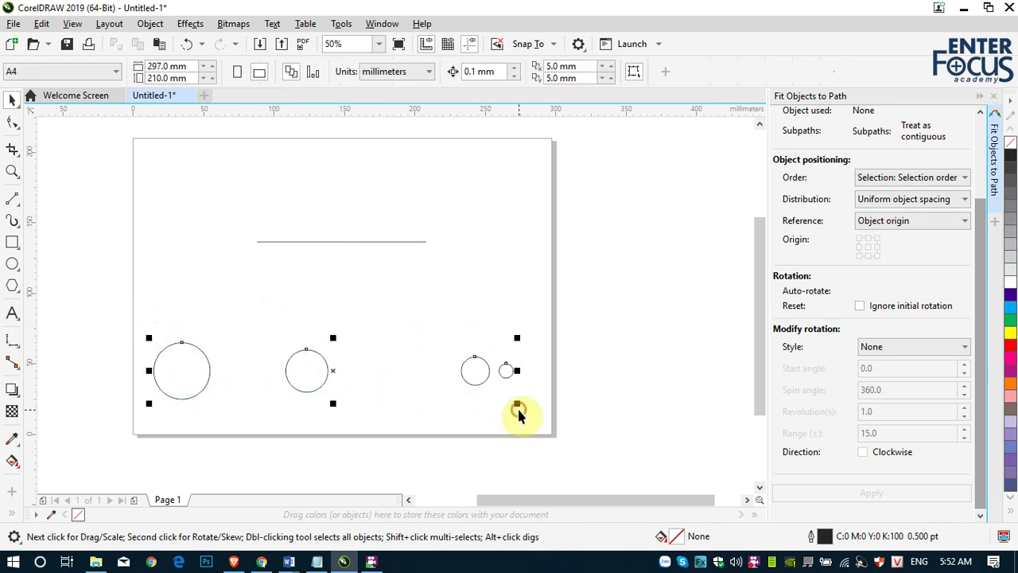
shift+click(391, 241)
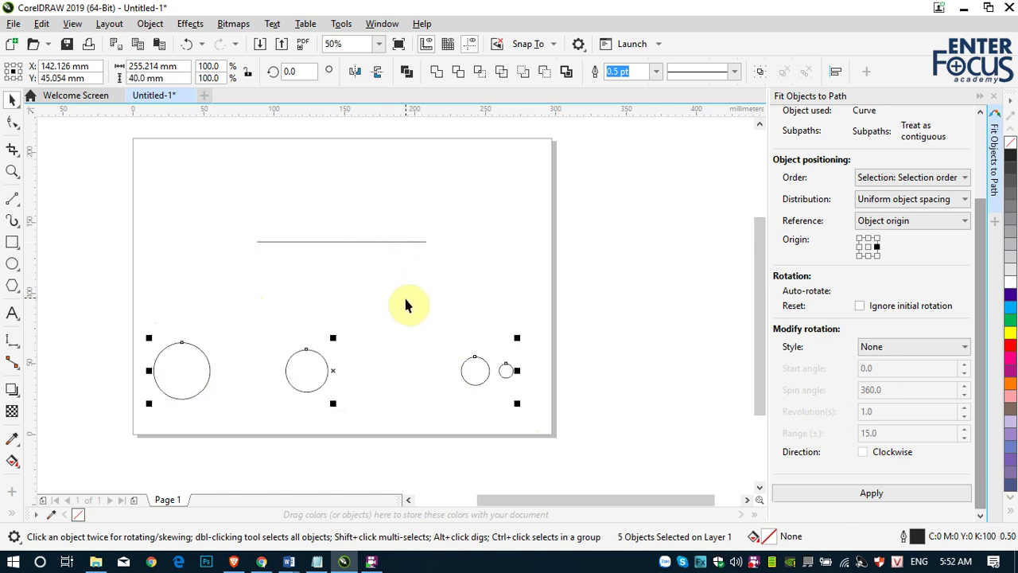
shift+click(382, 241)
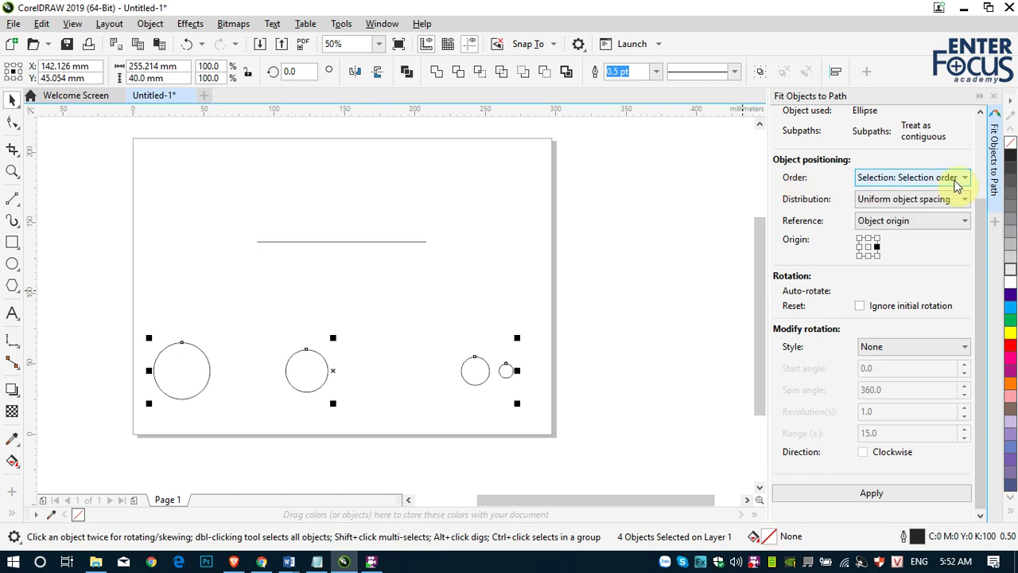
click(967, 178)
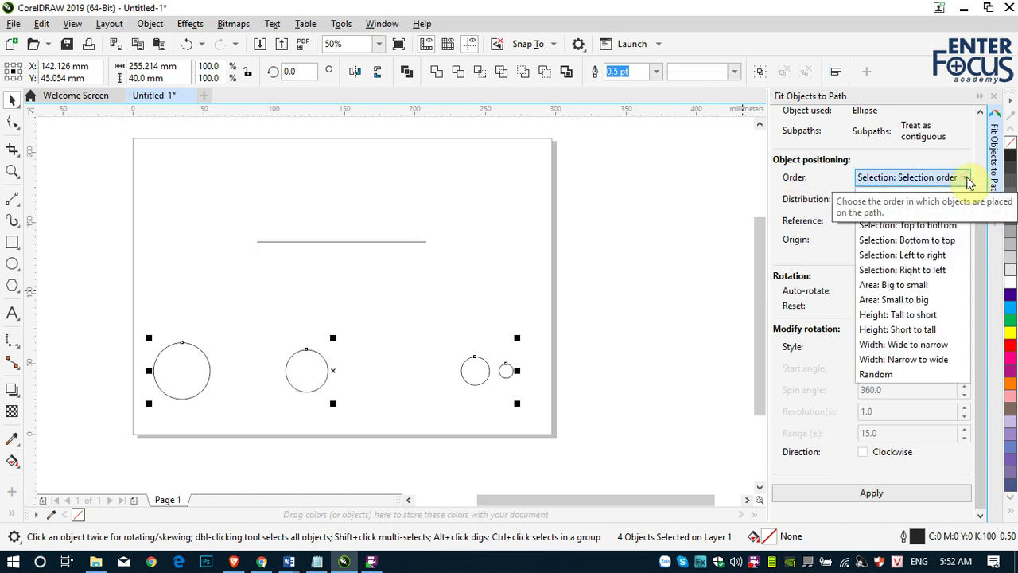
click(904, 288)
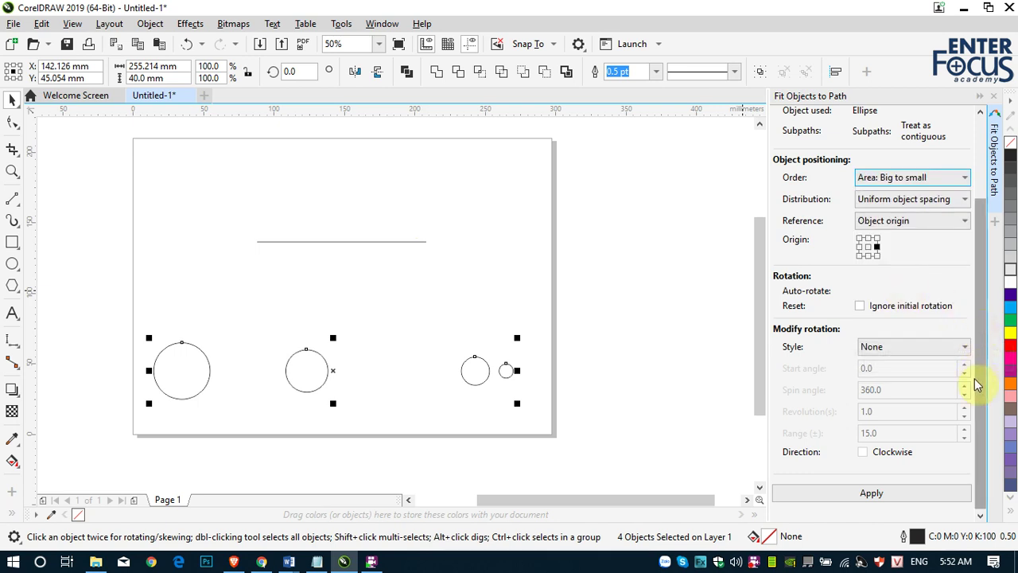
Try the path fit with only the circles selected and without the line, and undo it
click(910, 494)
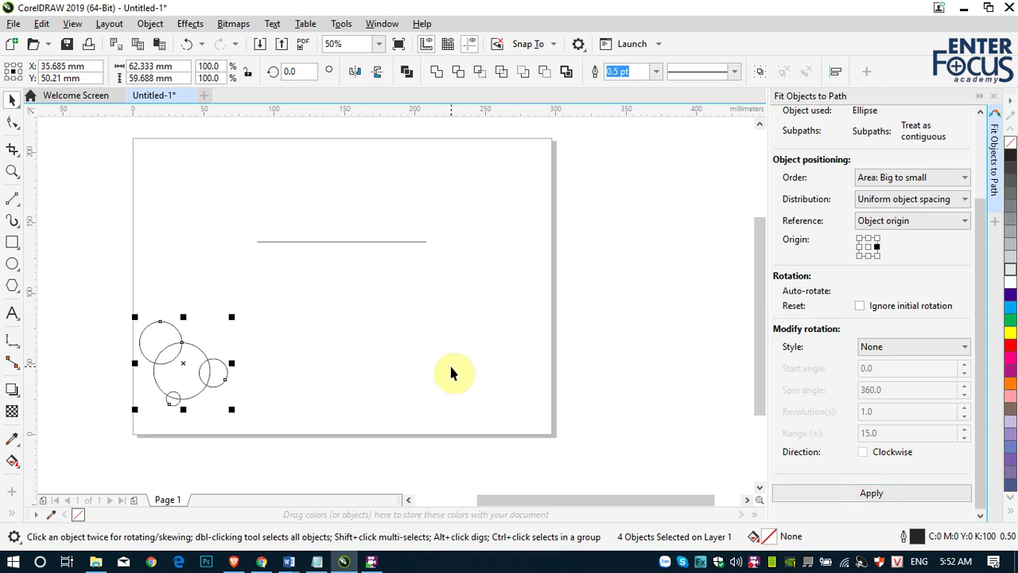
key(ctrl+z)
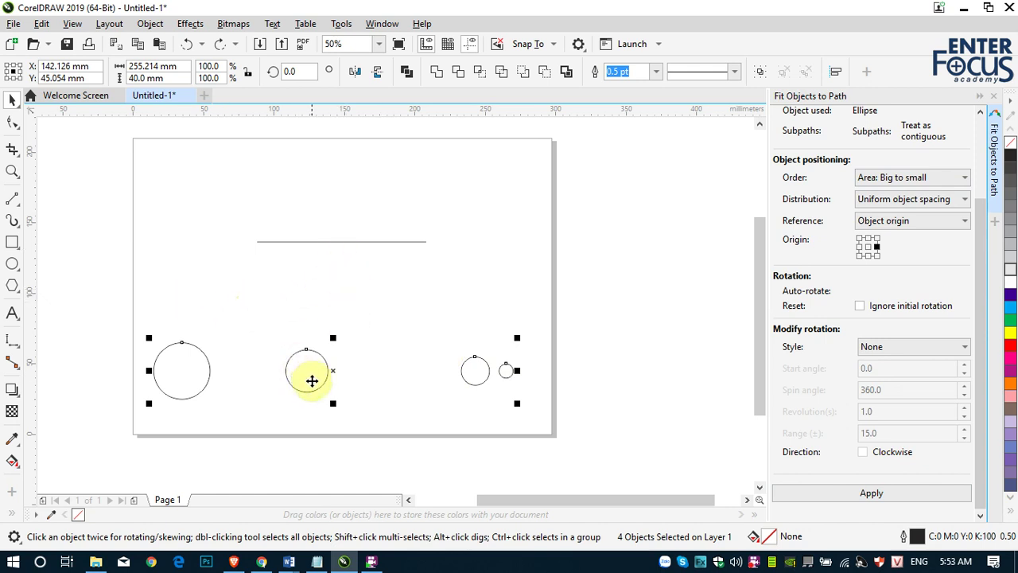
Add the 120 mm line to the selected circles as the path, fit the circles to it and clear the selection
shift+click(357, 241)
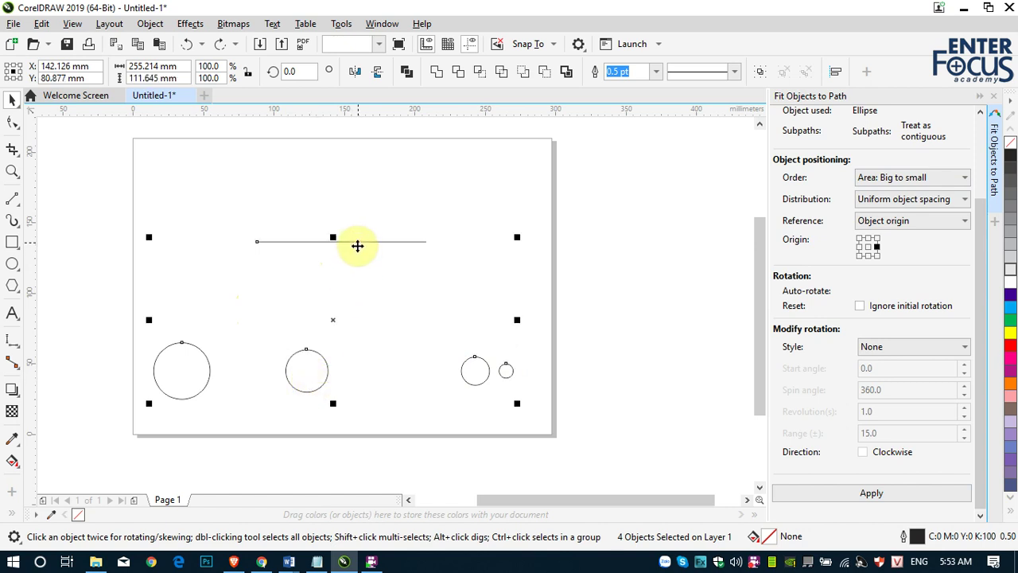
click(823, 493)
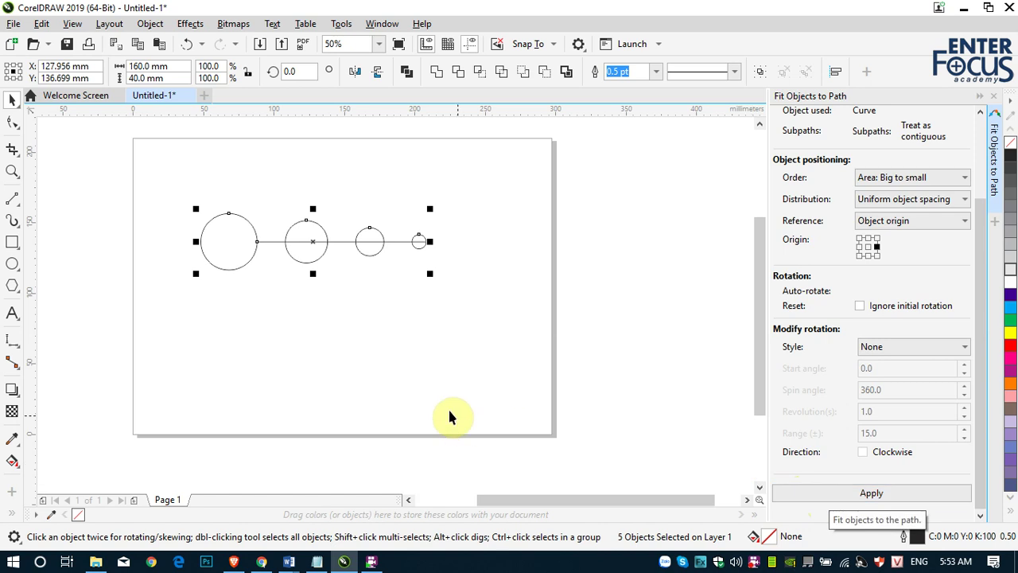
click(416, 360)
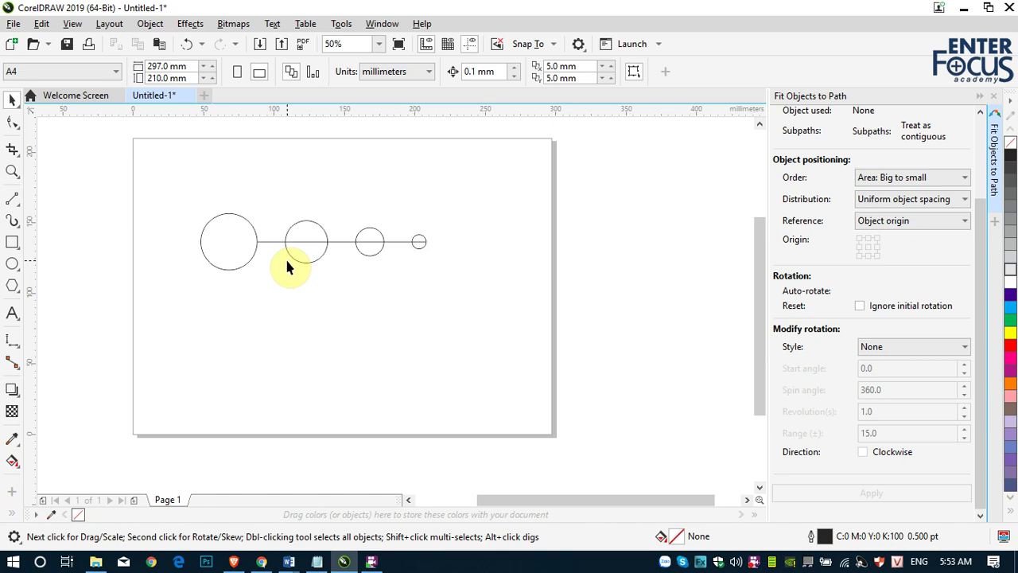
Dimension the horizontal gap between the first and second circles on the line, placing the dimension below them
key(z)
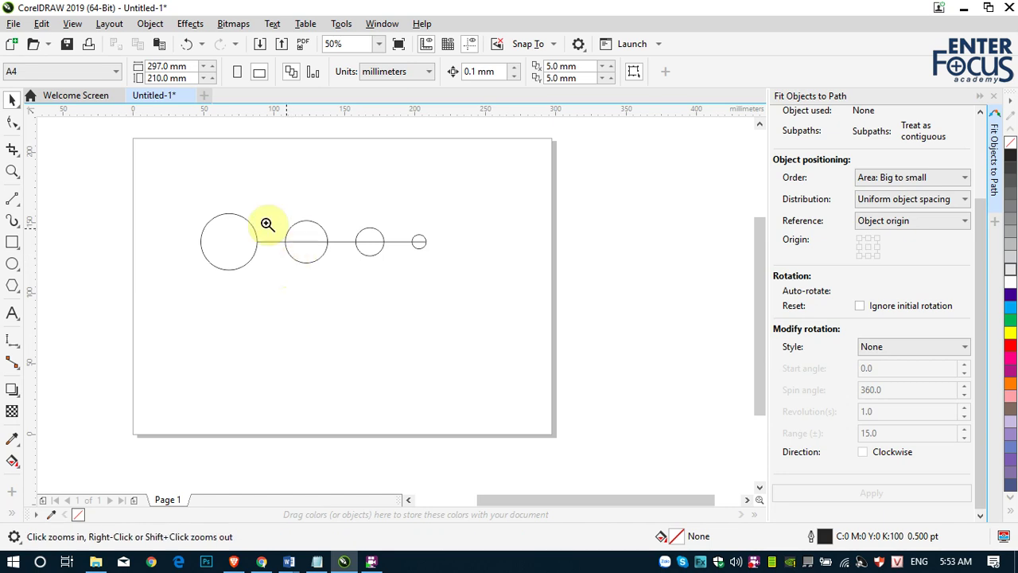
drag(193, 200, 443, 289)
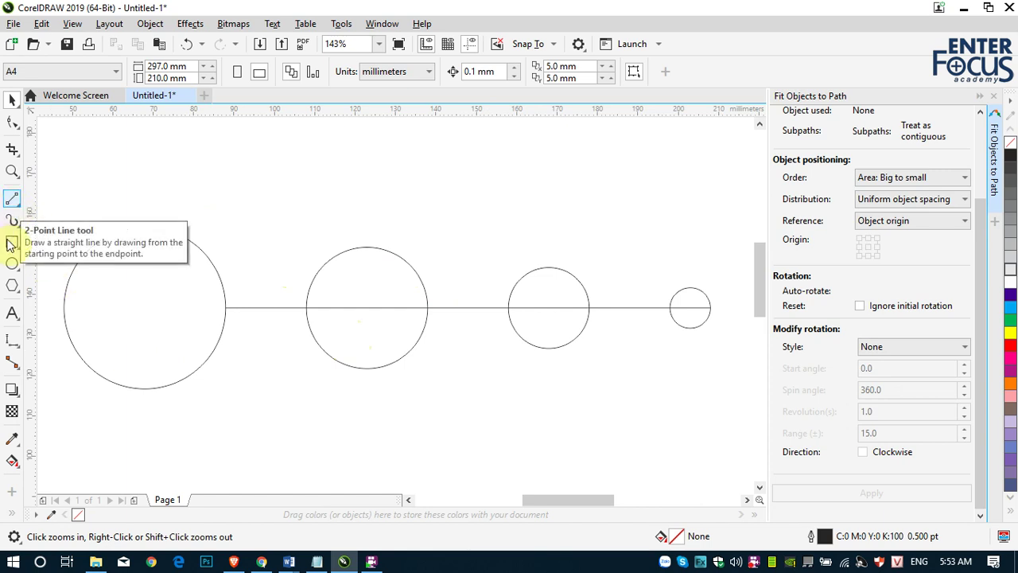
click(11, 340)
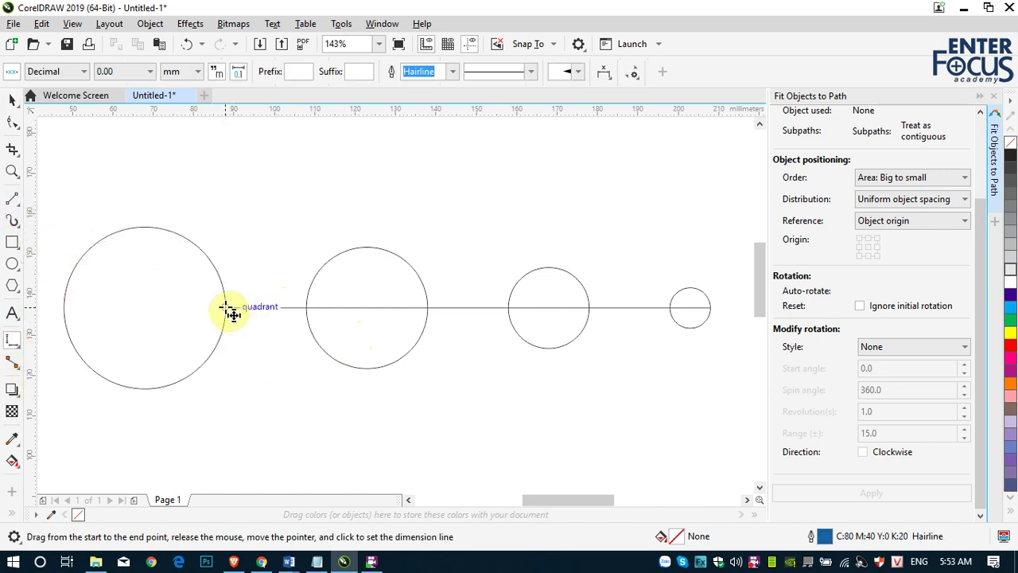
drag(227, 311, 306, 308)
click(294, 460)
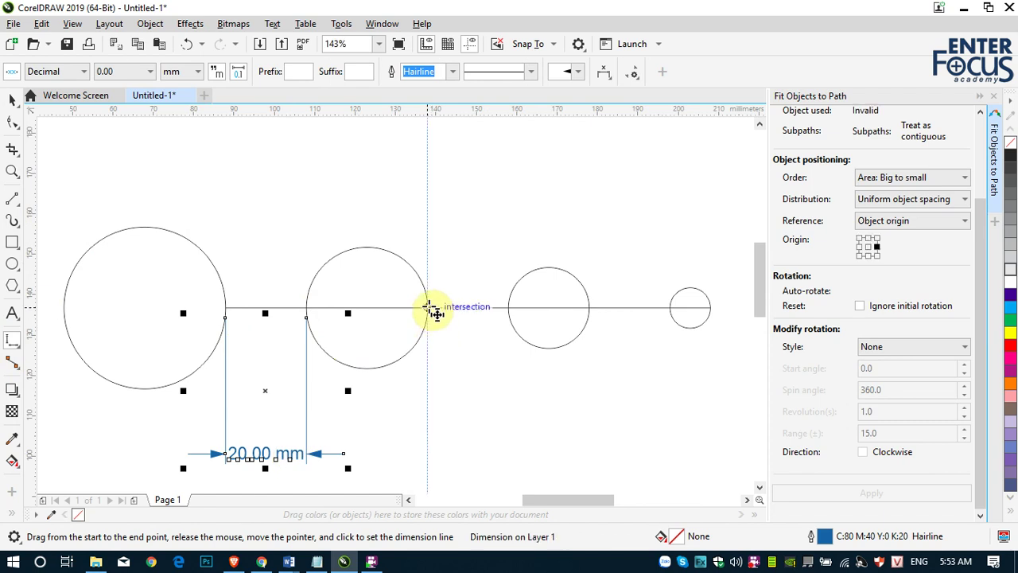
Dimension the gaps between the second and third and the third and fourth circles, roughly level with the first dimension
drag(427, 307, 508, 310)
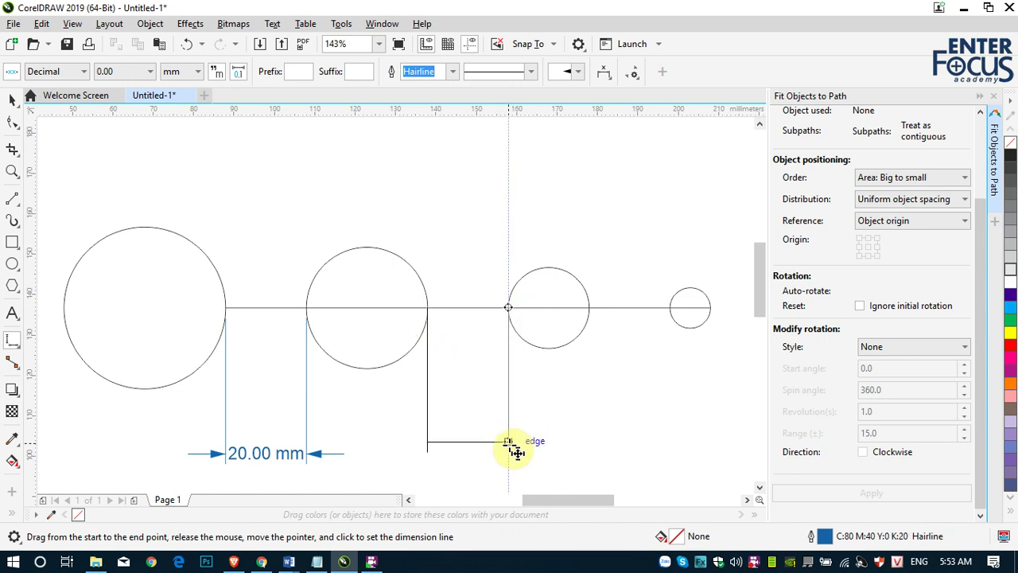
click(512, 455)
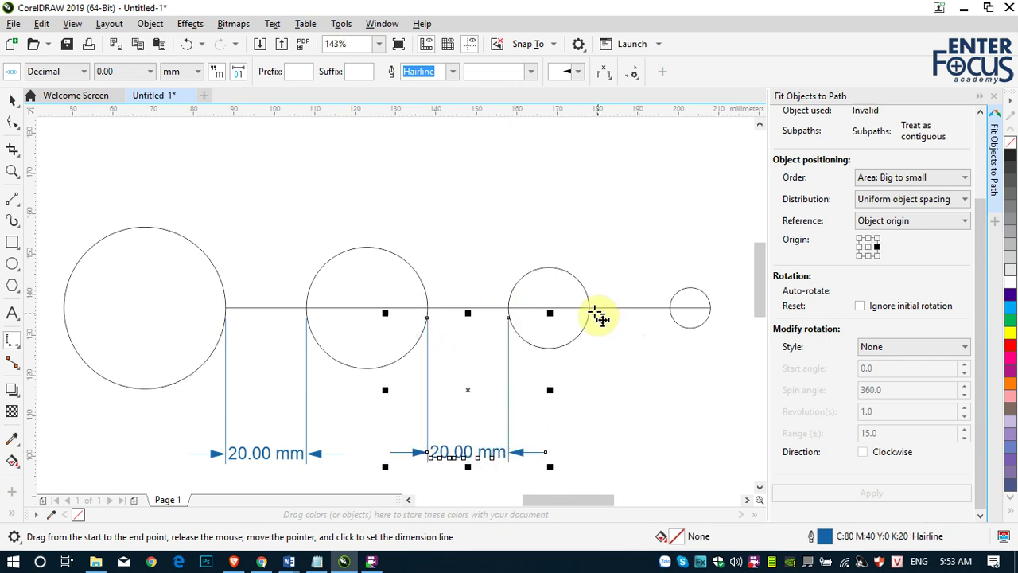
drag(590, 310, 676, 338)
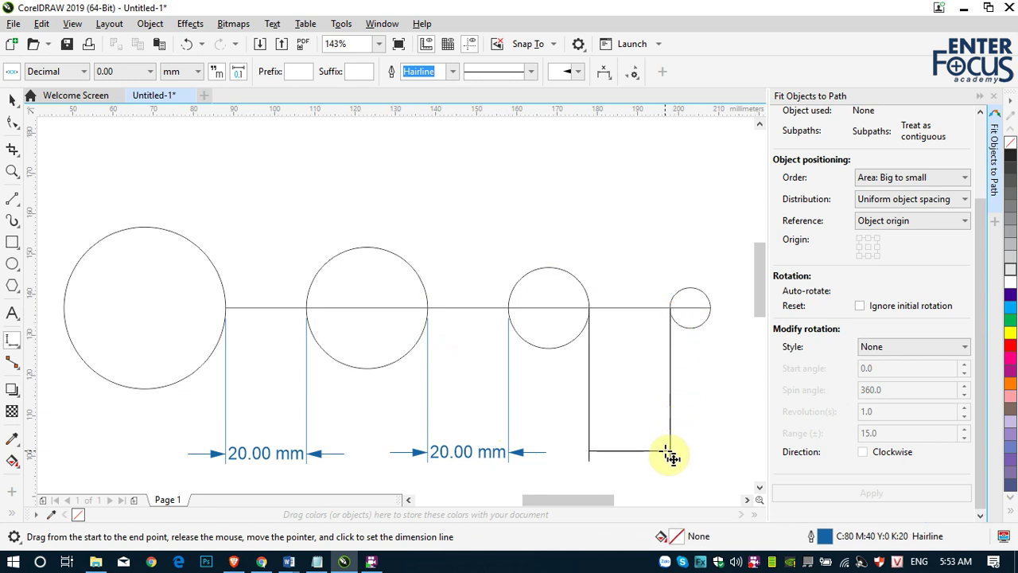
click(668, 452)
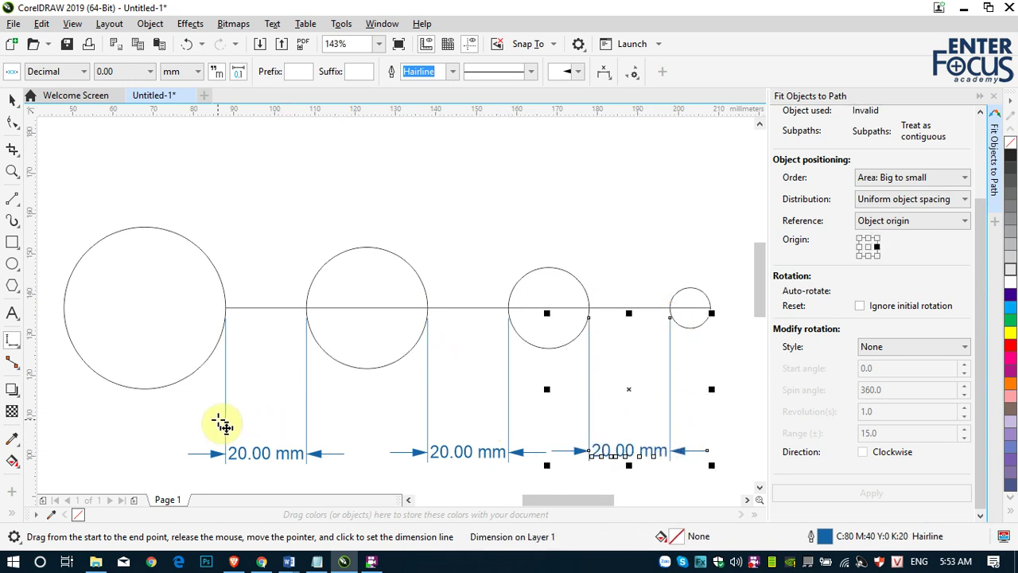